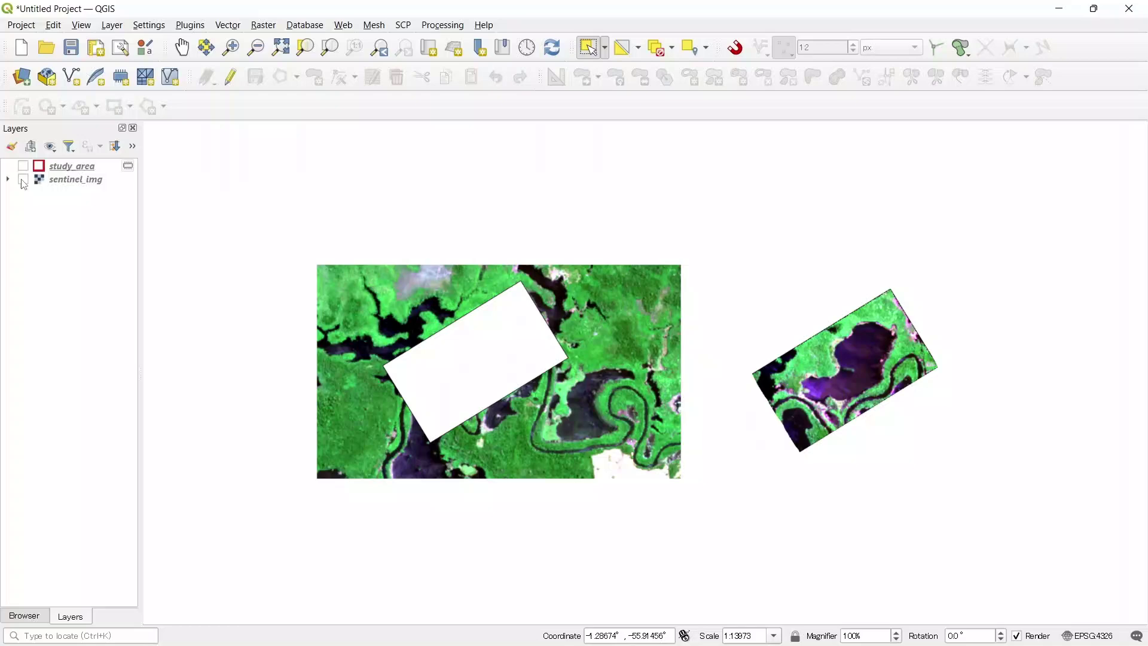
Turn on the sentinel_img raster and the study_area outline in the Layers panel
{"action": "left_click", "coordinate": [24, 181]}
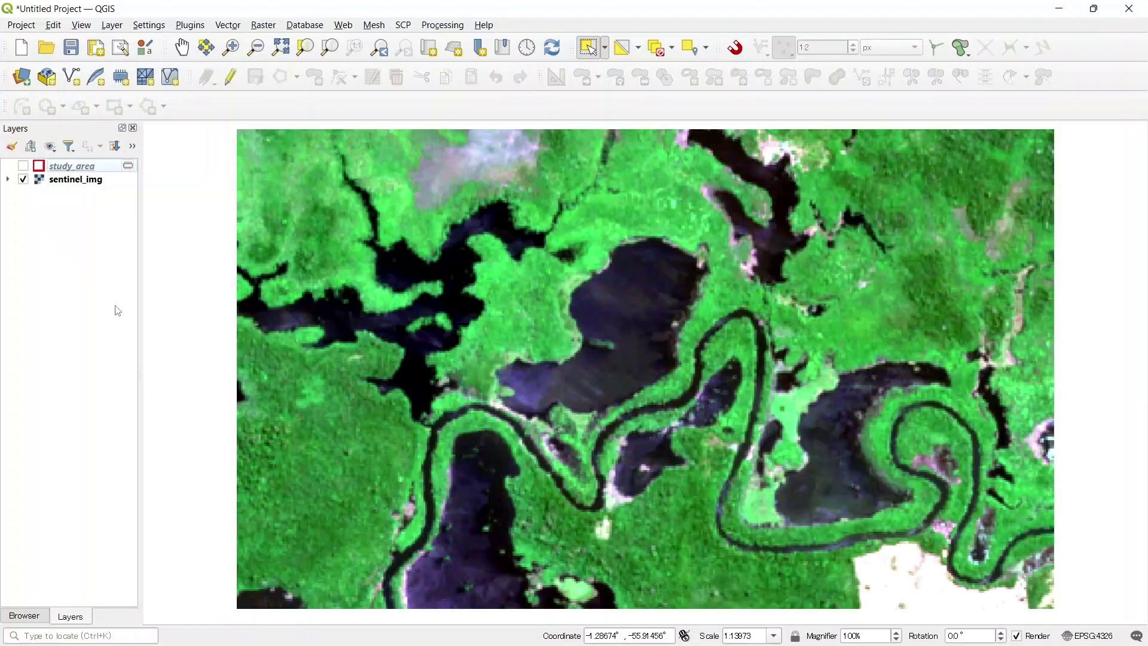
{"action": "left_click", "coordinate": [23, 167]}
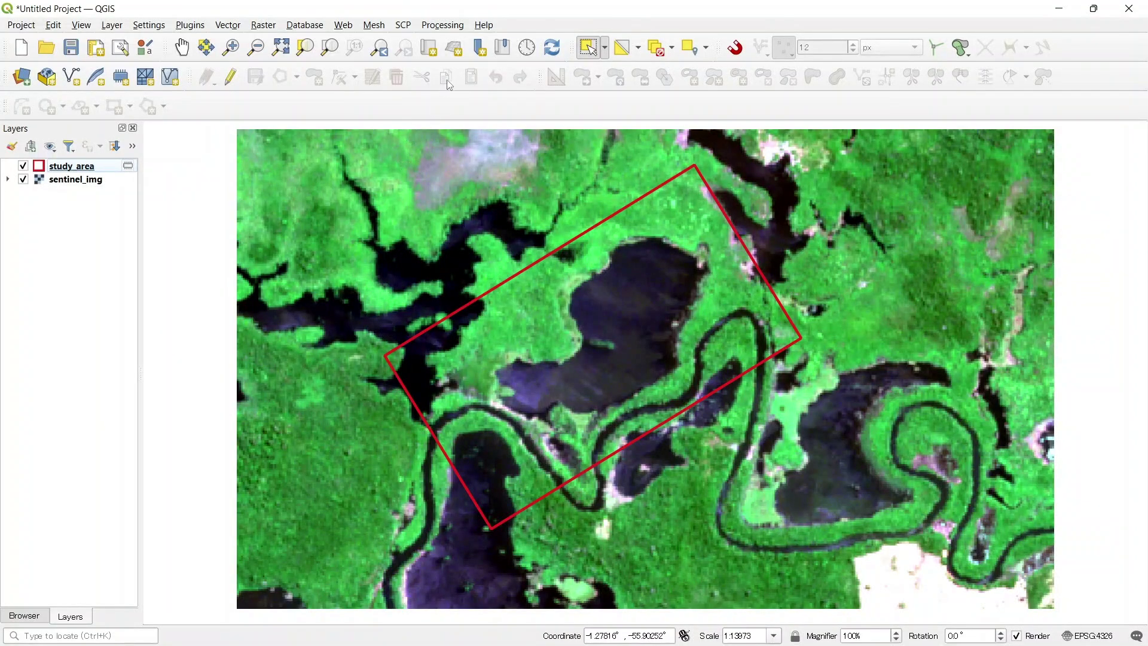
Open the Processing Toolbox and expand GDAL > Raster extraction to reveal Clip raster by mask layer
{"action": "left_click", "coordinate": [442, 26]}
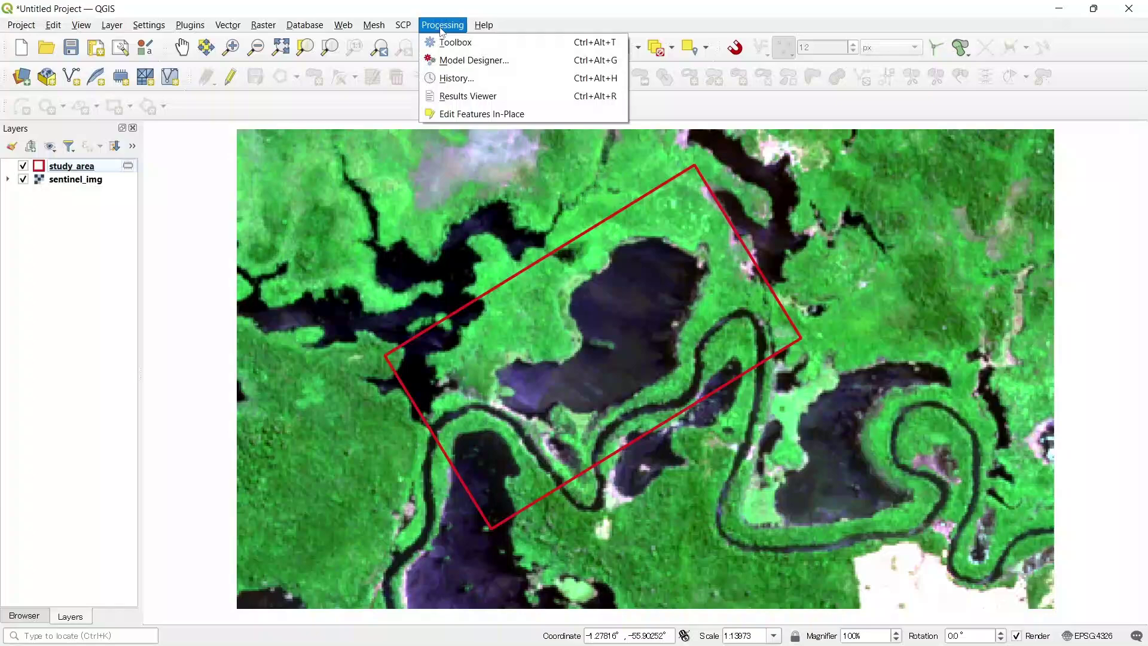
{"action": "left_click", "coordinate": [457, 43]}
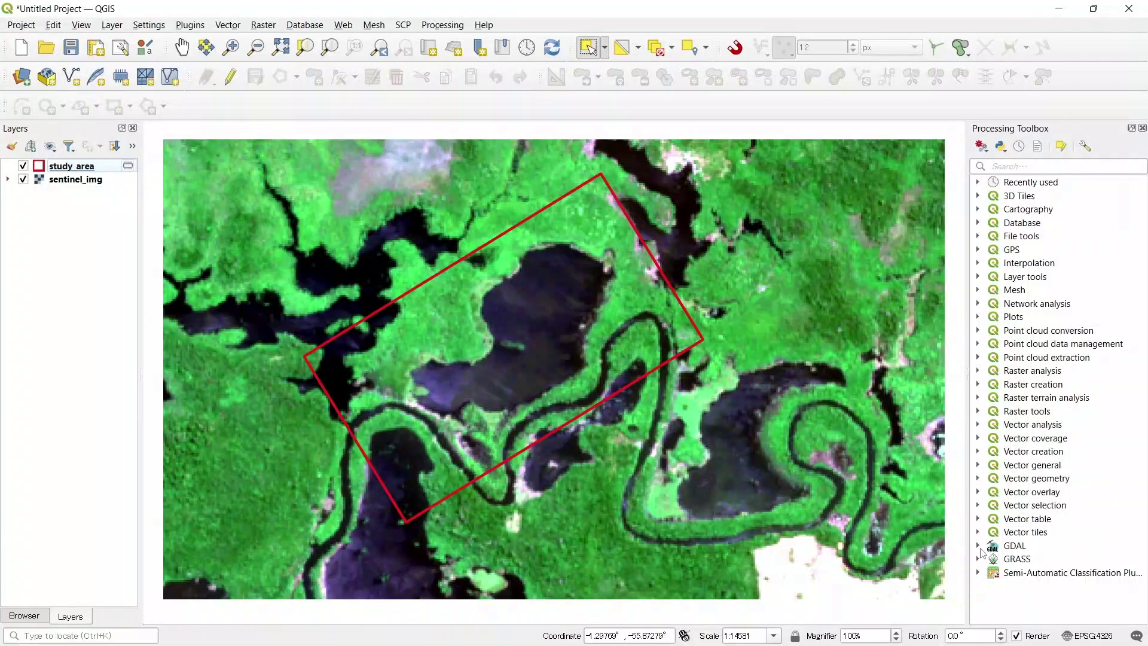
{"action": "left_click", "coordinate": [979, 546]}
{"action": "scroll", "coordinate": [1031, 482], "scroll_direction": "down", "scroll_amount": 2}
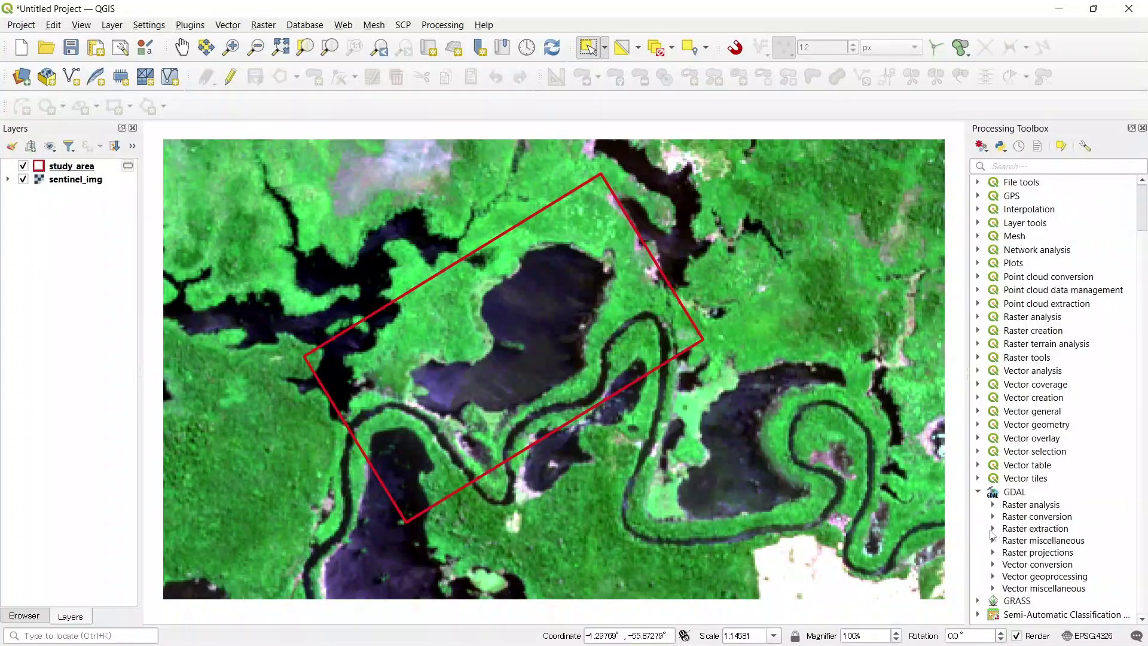
{"action": "left_click", "coordinate": [994, 530]}
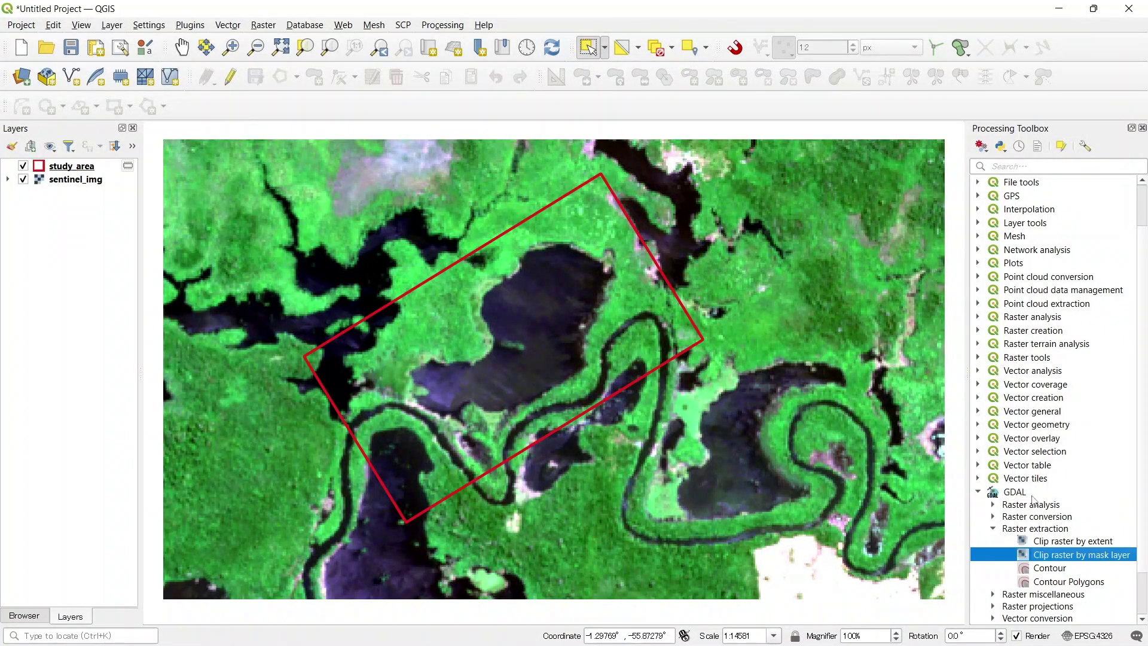
{"action": "scroll", "coordinate": [1034, 499], "scroll_direction": "down", "scroll_amount": 2}
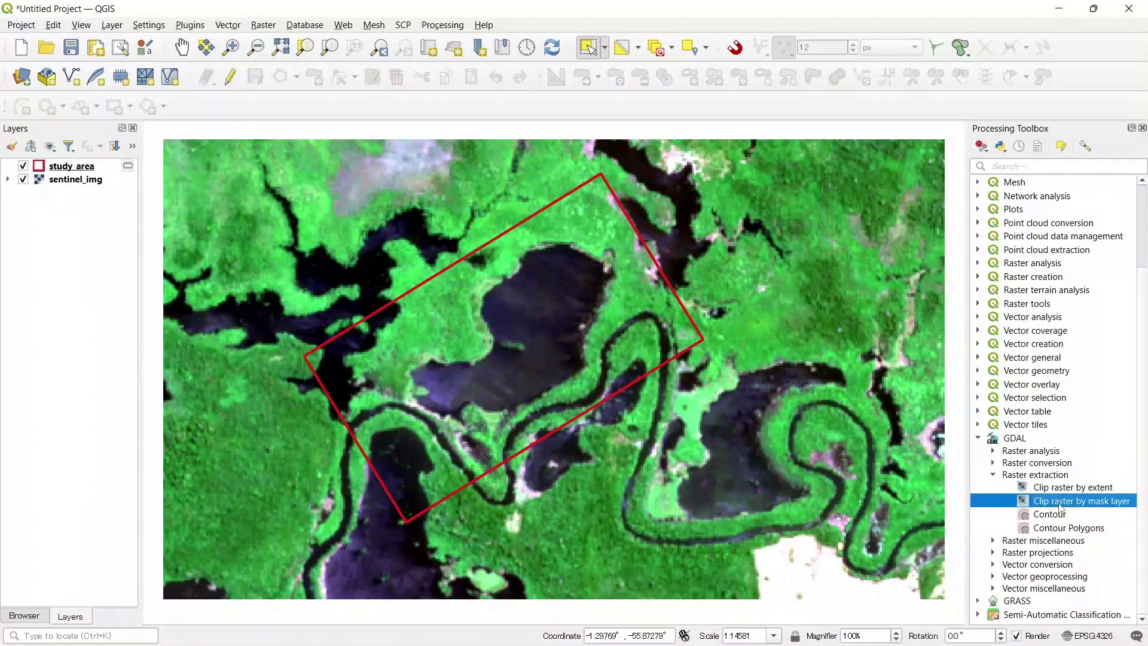
Launch Clip raster by mask layer and narrow its dialog, moving it aside to see the map
{"action": "double_click", "coordinate": [1108, 506]}
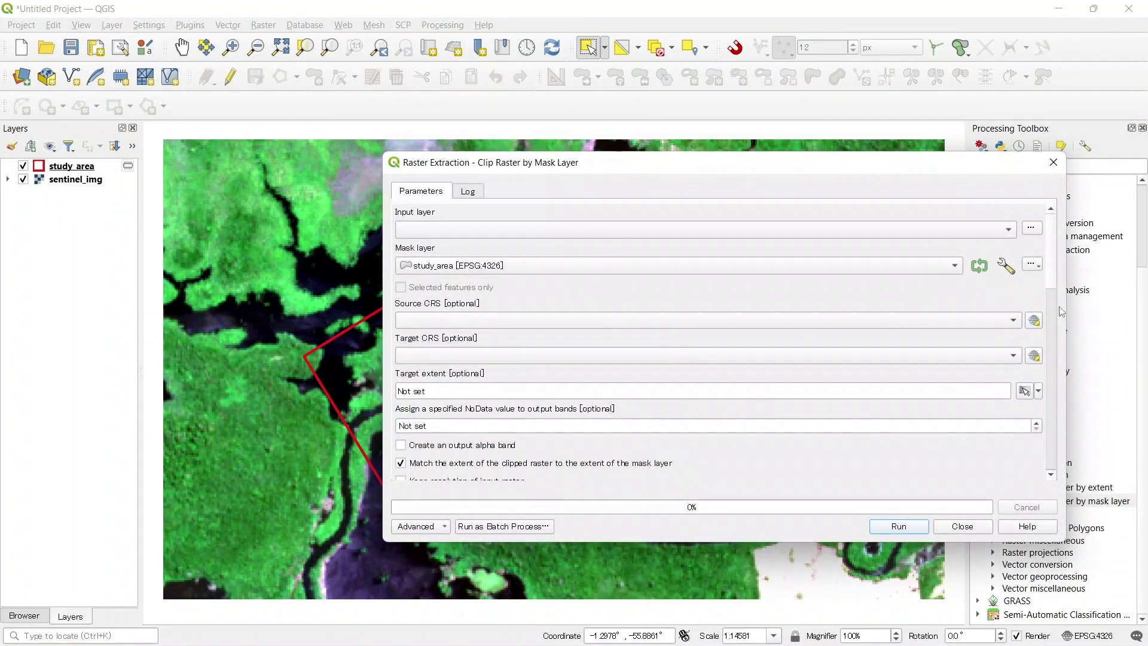
{"action": "left_click_drag", "start_coordinate": [1065, 317], "coordinate": [816, 321]}
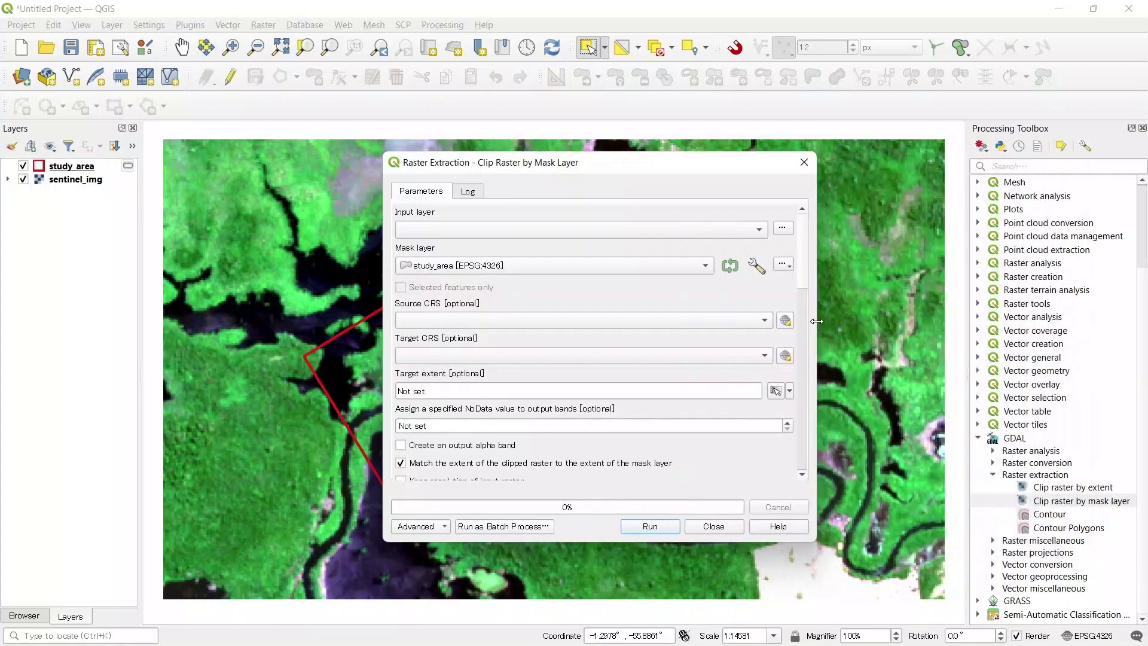
{"action": "left_click_drag", "start_coordinate": [667, 171], "coordinate": [800, 171]}
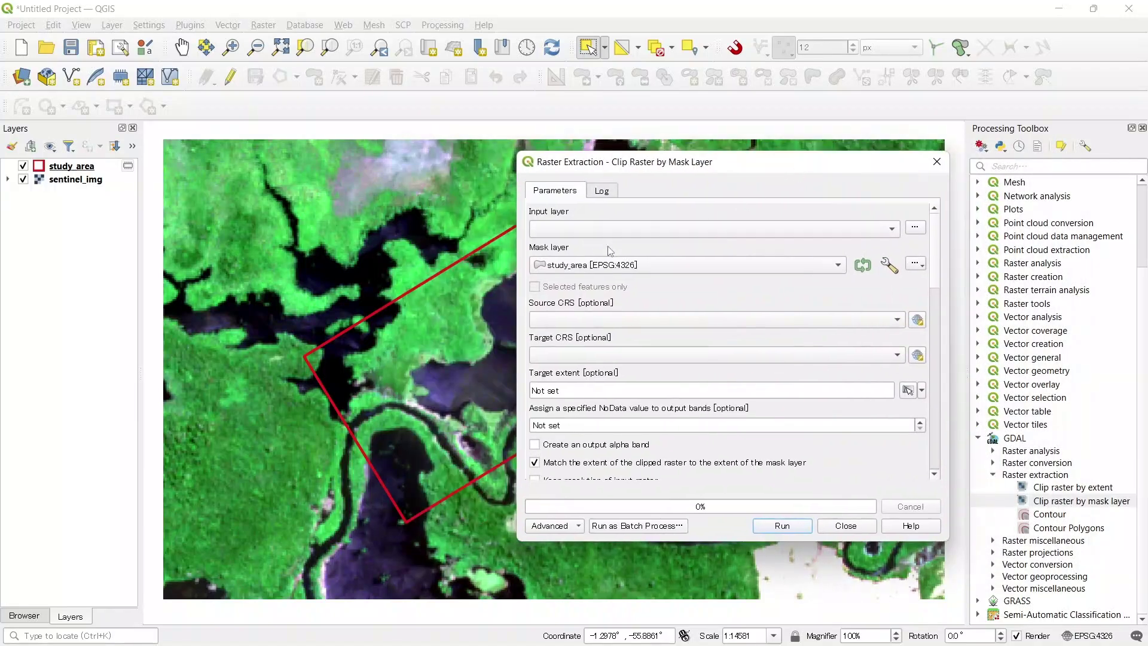
Set sentinel_img as the input layer and study_area as the mask layer
{"action": "left_click", "coordinate": [598, 229]}
{"action": "left_click", "coordinate": [589, 228]}
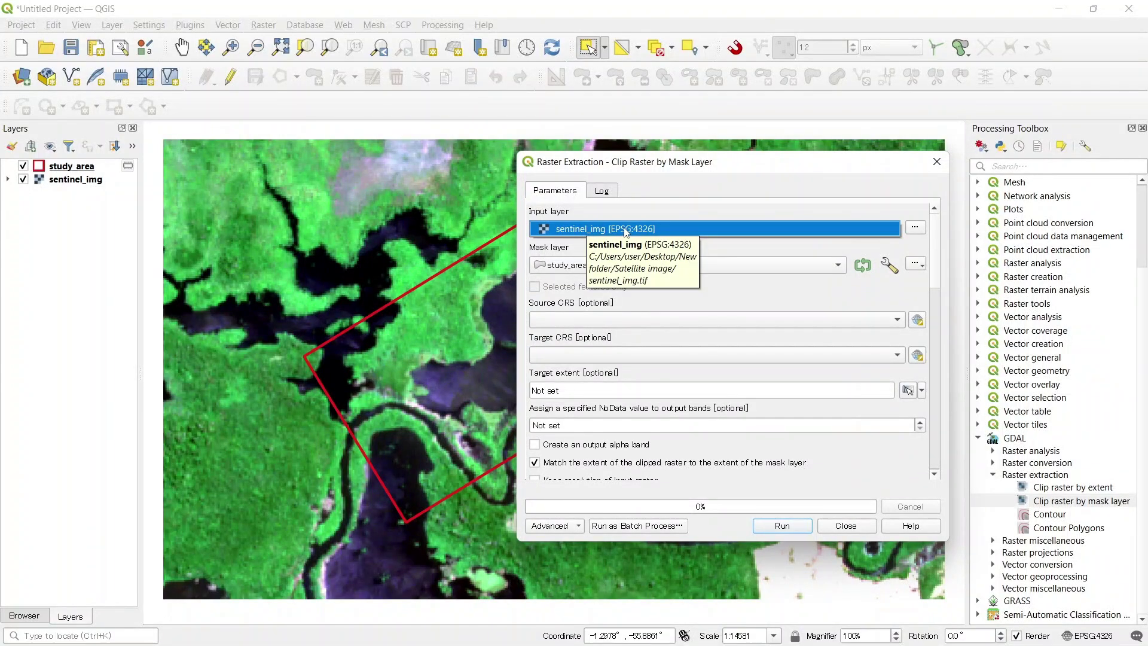
{"action": "scroll", "coordinate": [657, 233], "scroll_direction": "up", "scroll_amount": 1}
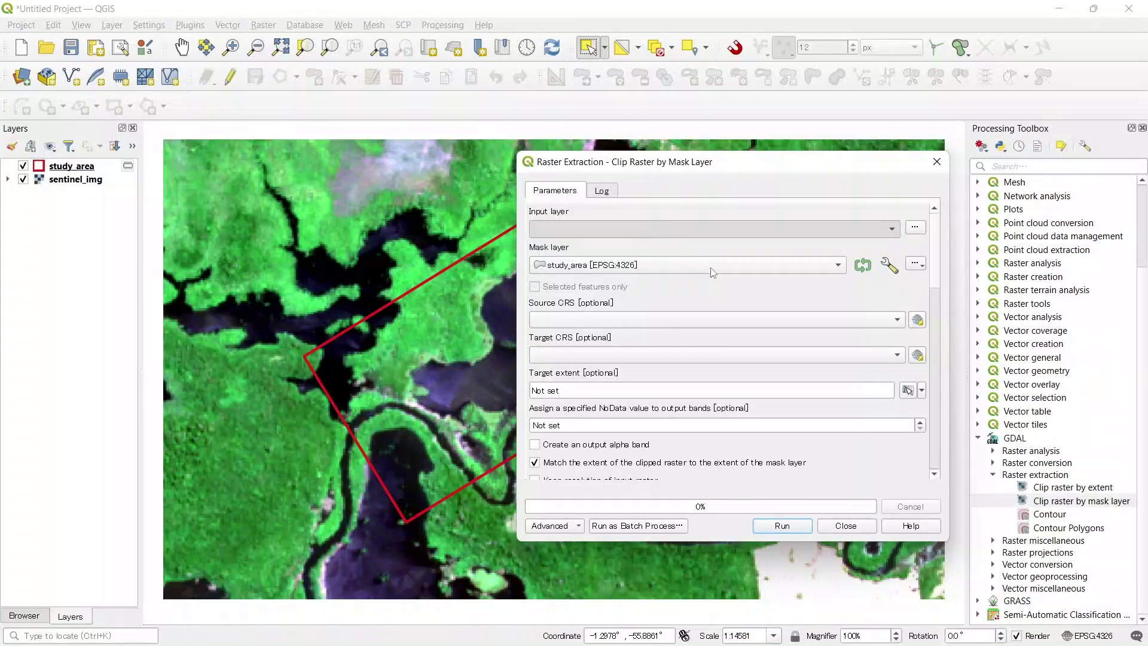
{"action": "key", "text": "Down"}
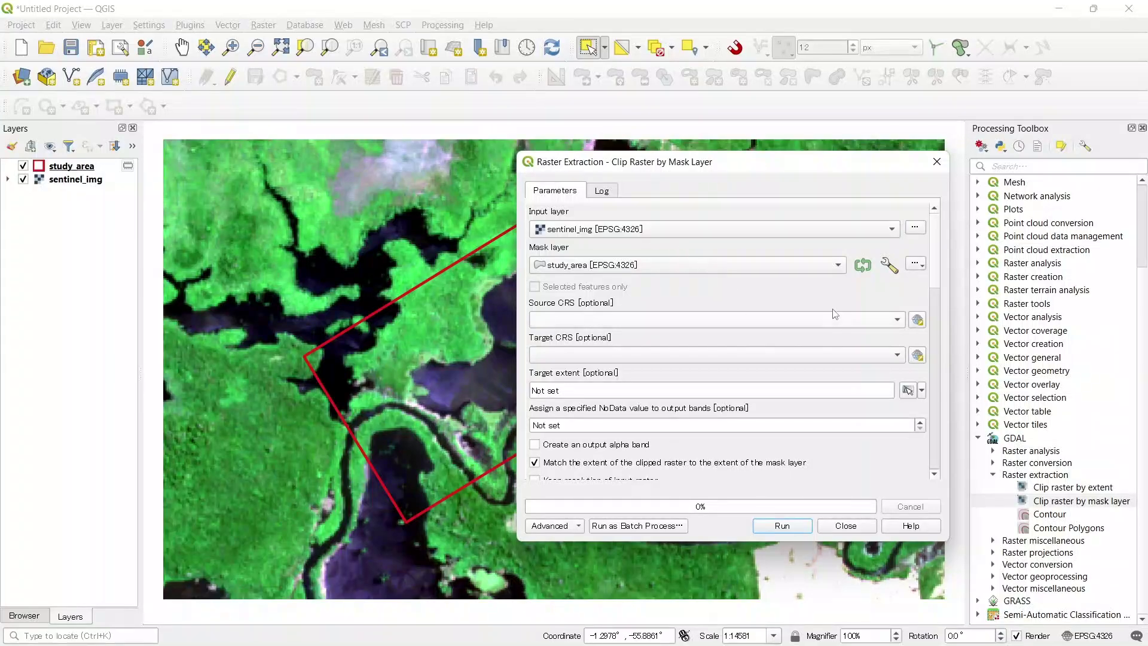
{"action": "left_click", "coordinate": [575, 270]}
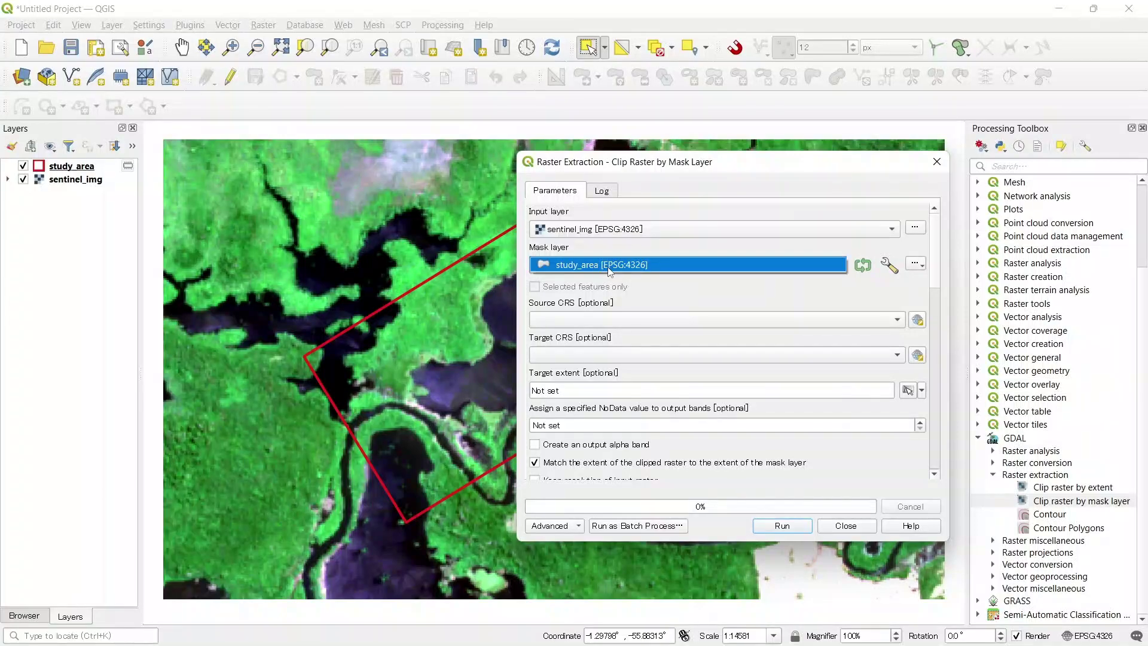
{"action": "left_click", "coordinate": [759, 300]}
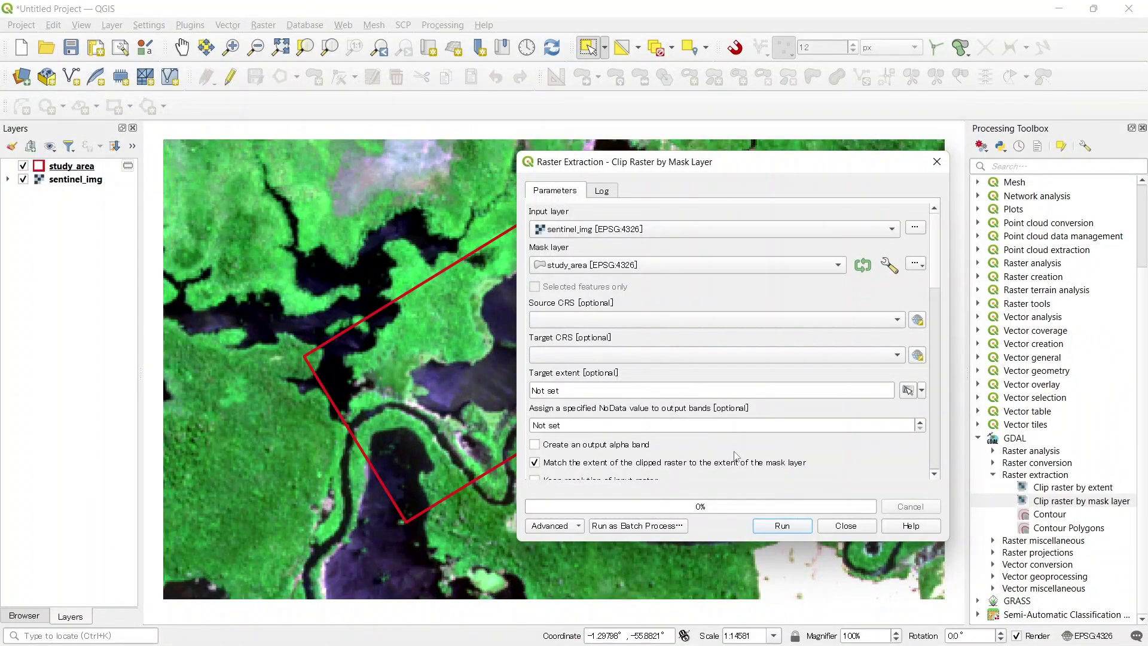
Scroll to the output settings, leaving Save to temporary file and Open output file checked
{"action": "scroll", "coordinate": [749, 453], "scroll_direction": "down", "scroll_amount": 2}
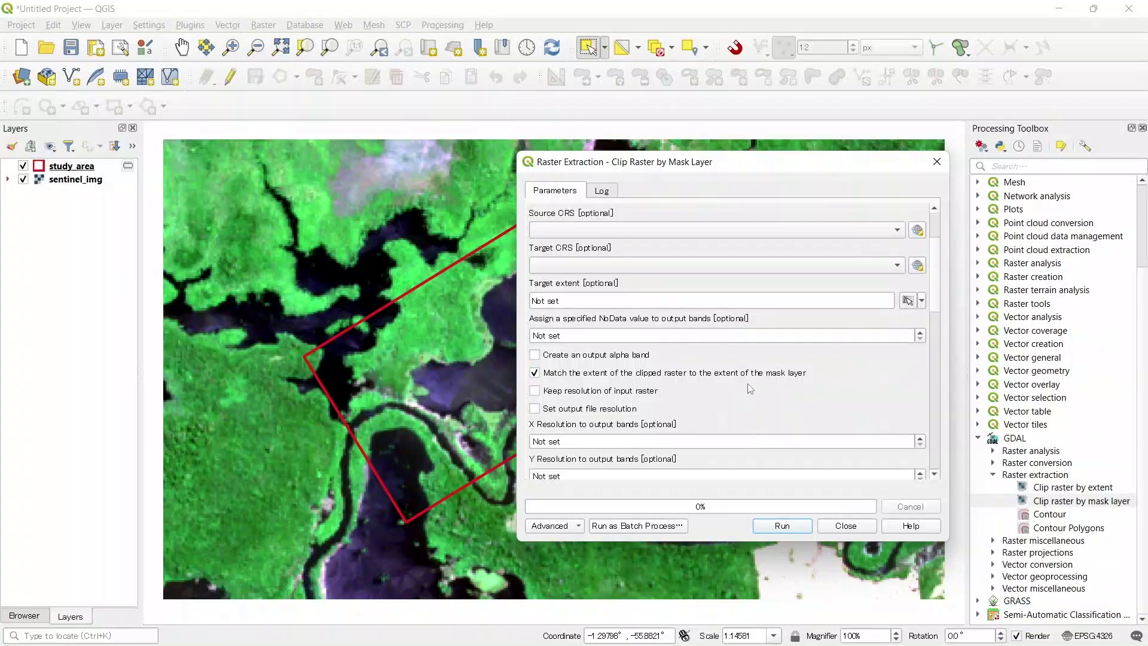
{"action": "scroll", "coordinate": [752, 383], "scroll_direction": "down", "scroll_amount": 1}
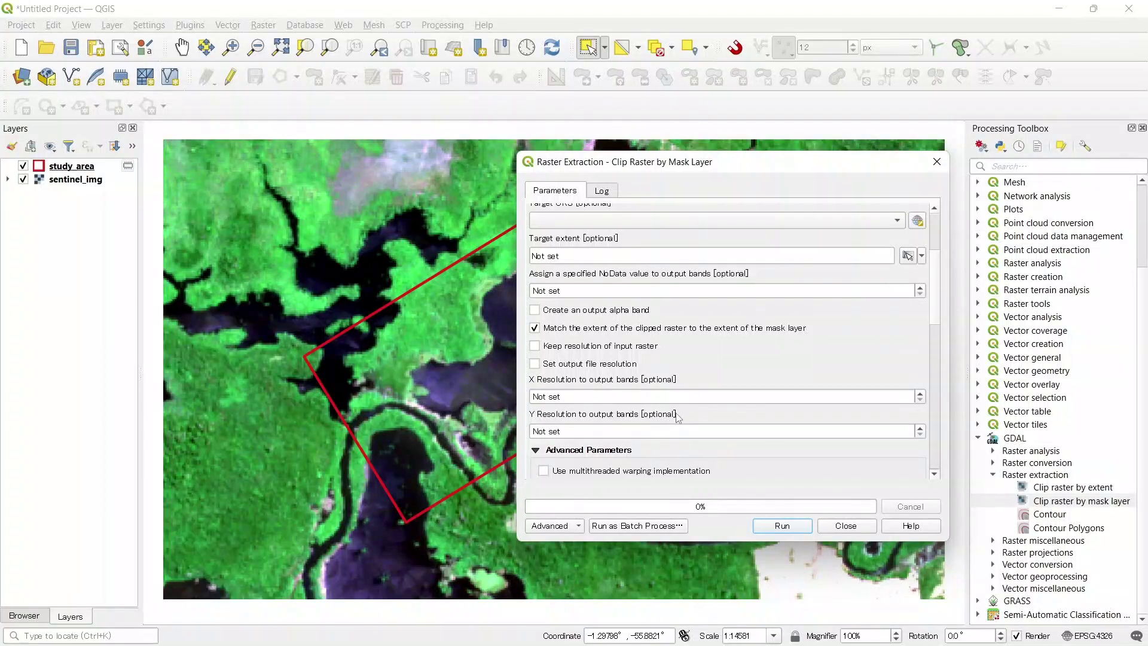
{"action": "scroll", "coordinate": [733, 464], "scroll_direction": "down", "scroll_amount": 1}
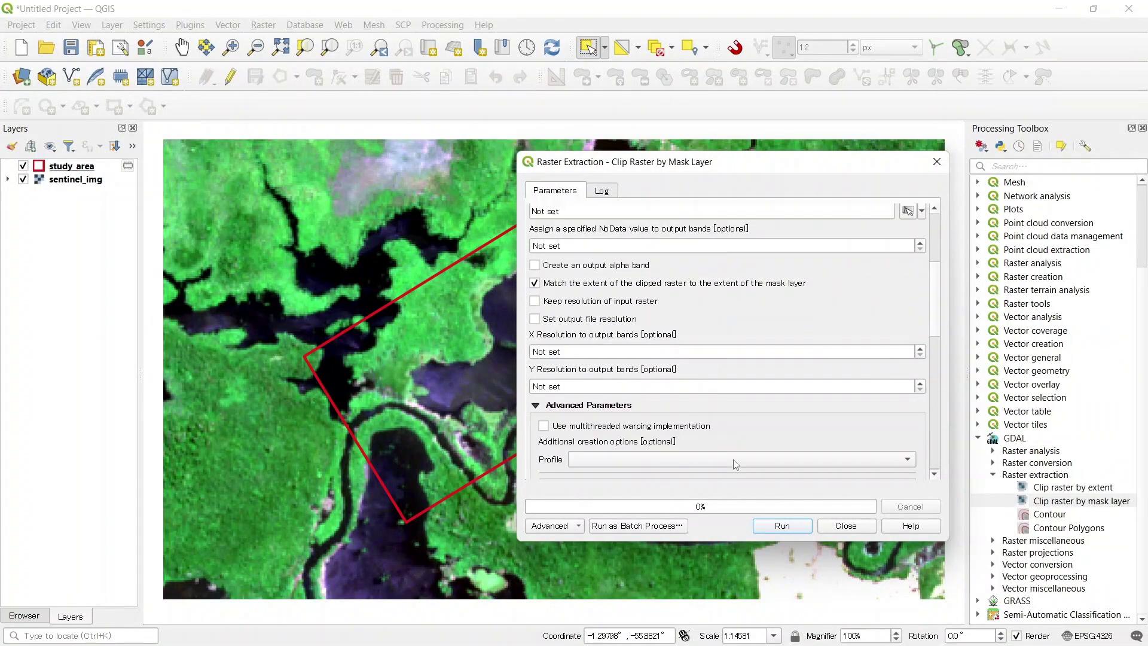
{"action": "scroll", "coordinate": [752, 419], "scroll_direction": "down", "scroll_amount": 1}
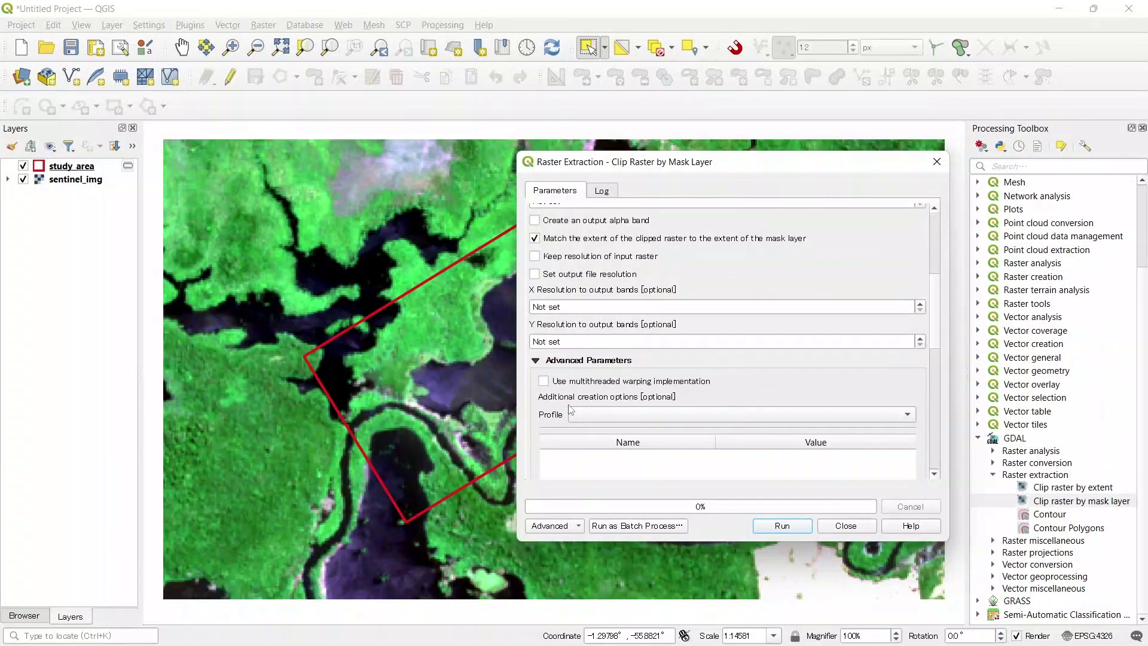
{"action": "scroll", "coordinate": [550, 410], "scroll_direction": "down", "scroll_amount": 4}
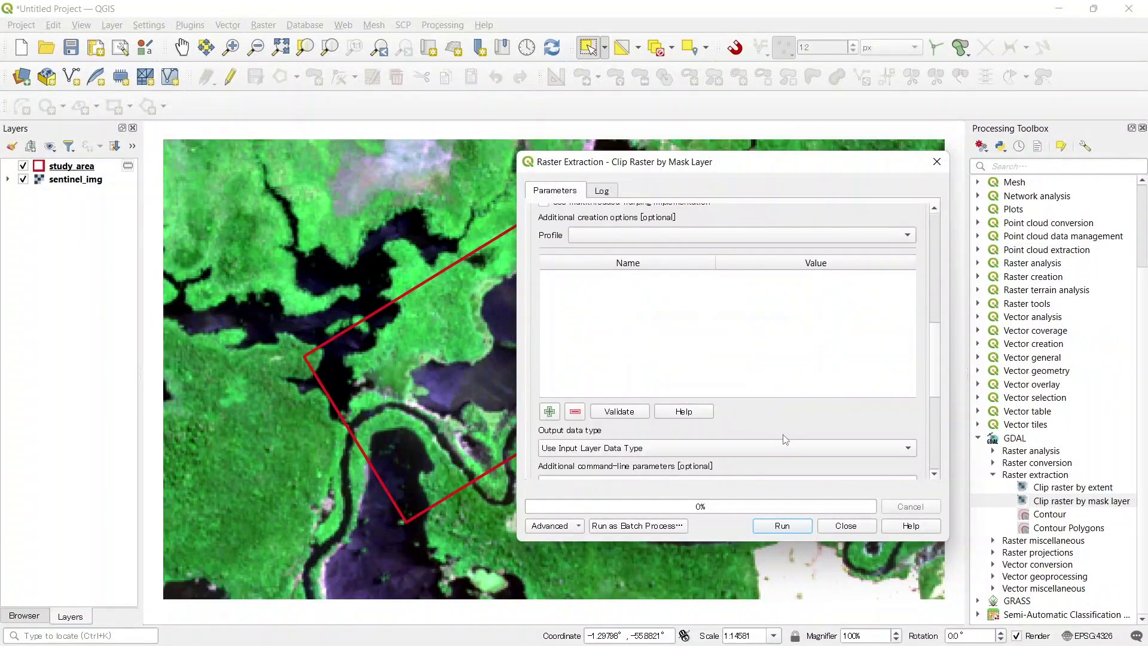
{"action": "scroll", "coordinate": [785, 440], "scroll_direction": "down", "scroll_amount": 1}
{"action": "scroll", "coordinate": [563, 470], "scroll_direction": "down", "scroll_amount": 2}
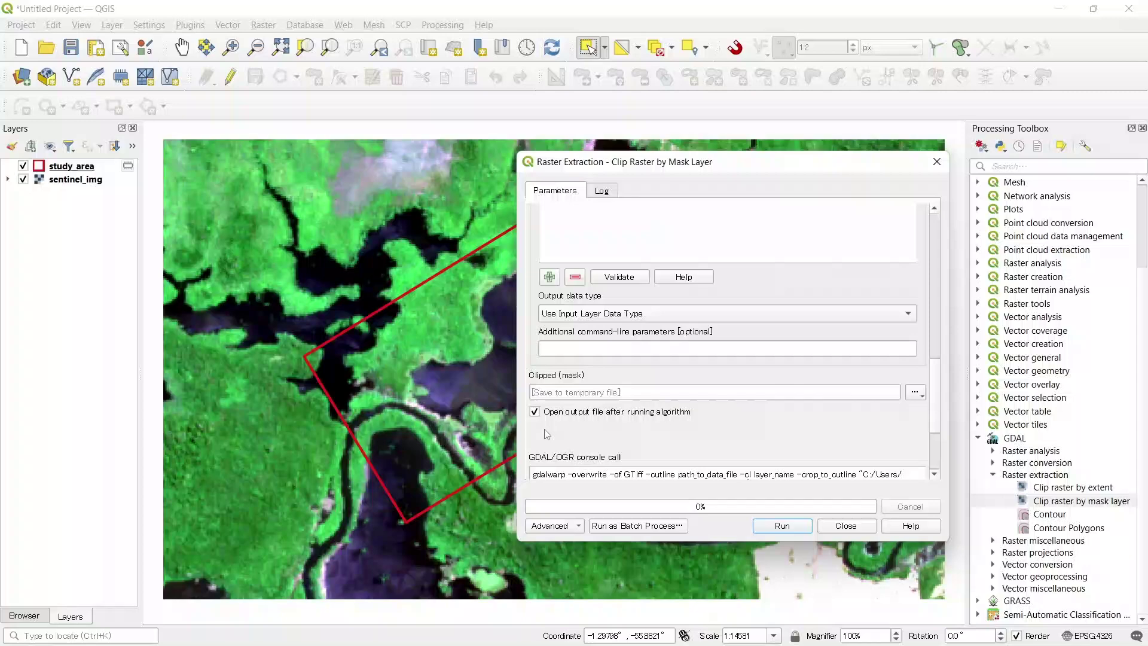
{"action": "scroll", "coordinate": [547, 432], "scroll_direction": "down", "scroll_amount": 3}
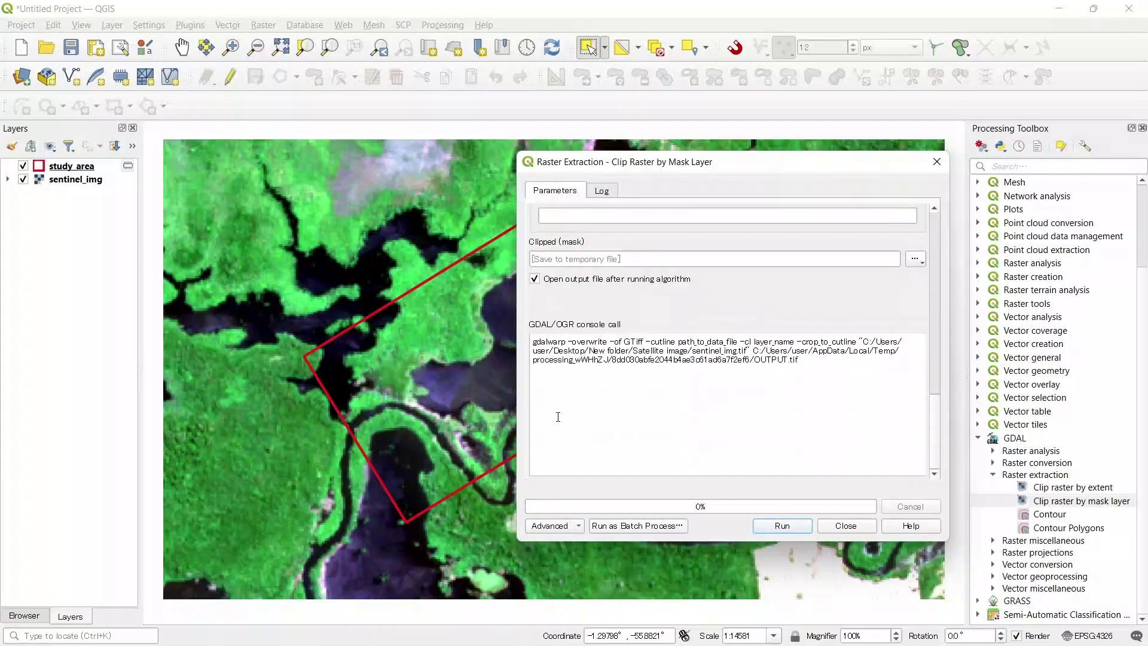
Run the clip, close the dialog, hide sentinel_img to inspect the result, then hide the Clipped (mask) layer
{"action": "left_click", "coordinate": [782, 527]}
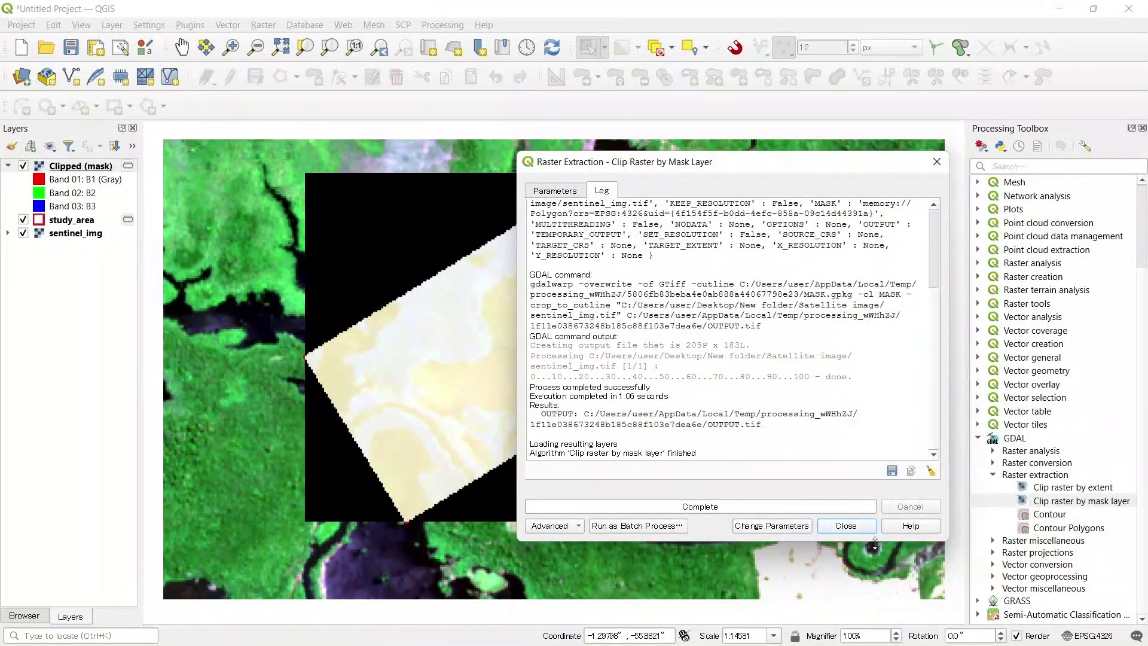
{"action": "left_click", "coordinate": [846, 526]}
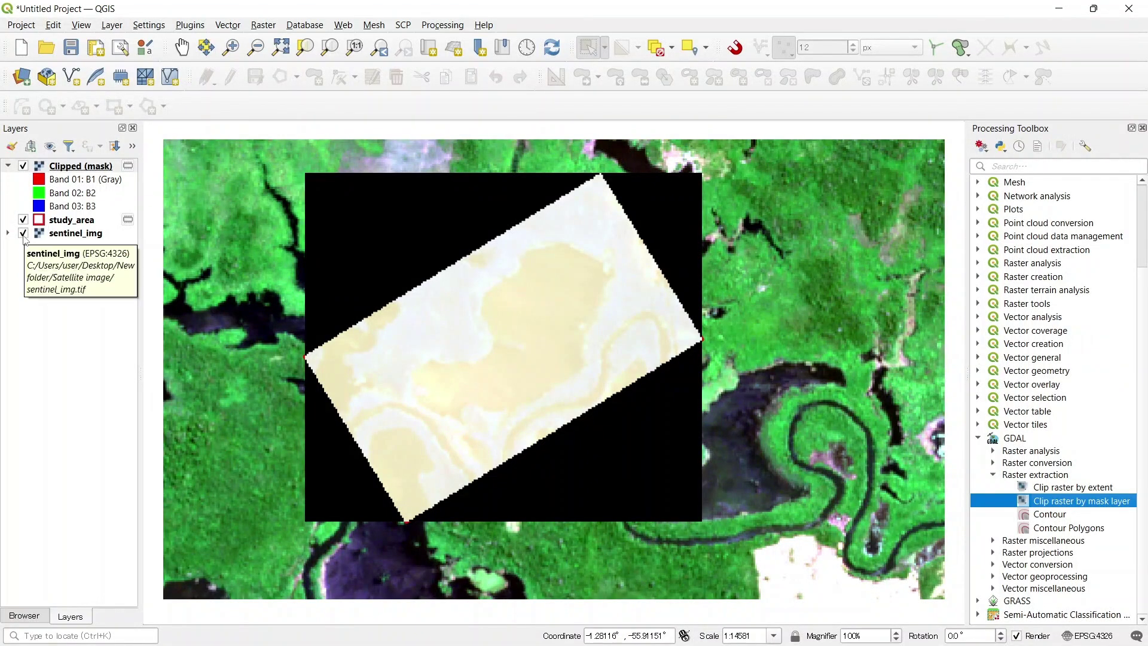
{"action": "left_click", "coordinate": [23, 234]}
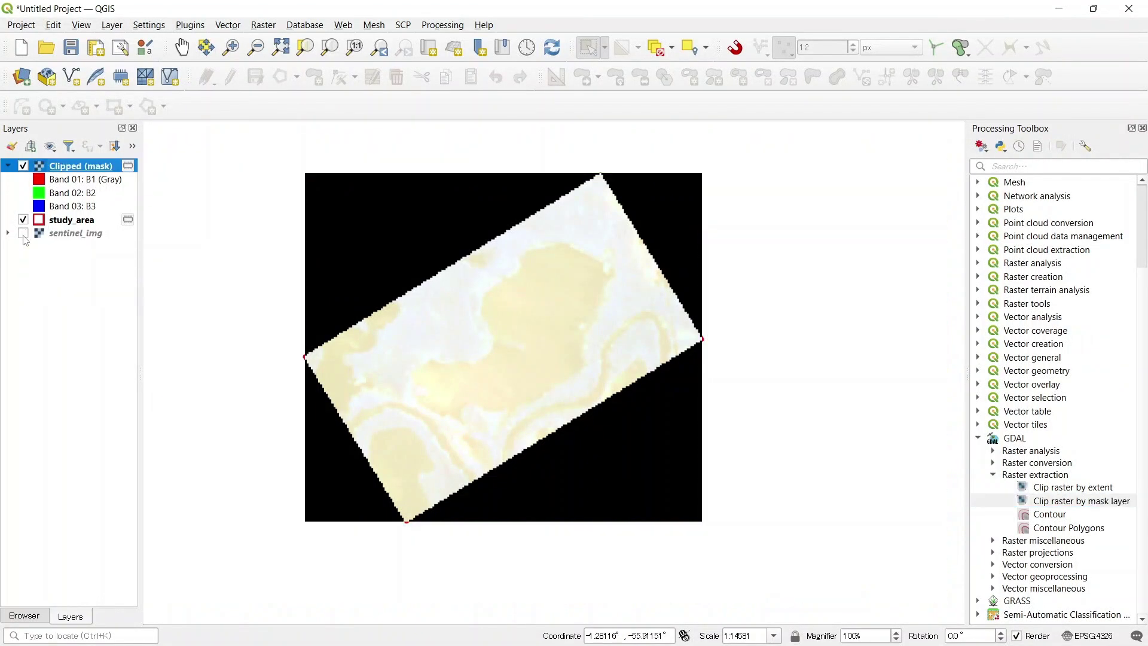
{"action": "left_click", "coordinate": [24, 166]}
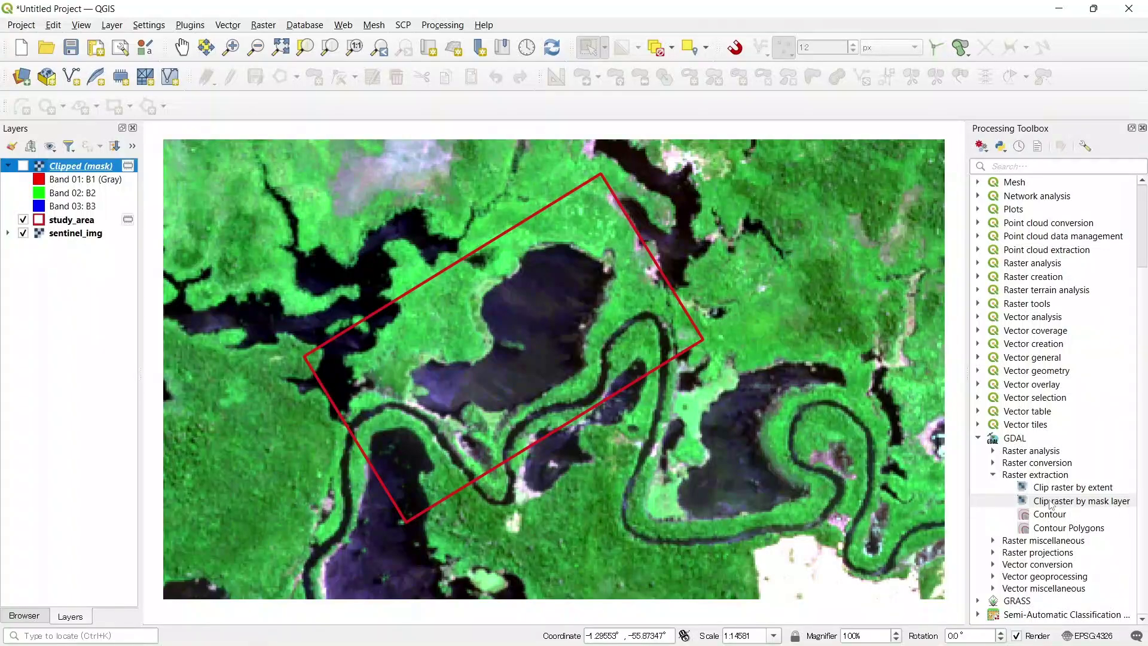
Rerun Clip raster by mask layer with Create an output alpha band enabled
{"action": "left_click", "coordinate": [1075, 503]}
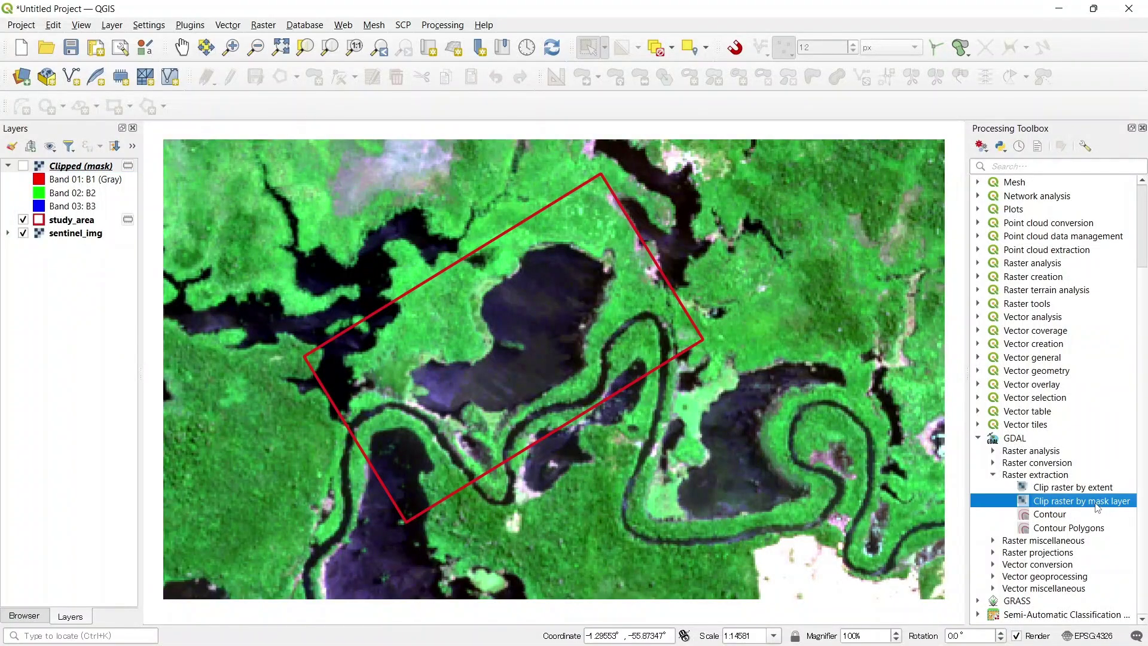
{"action": "double_click", "coordinate": [1097, 504]}
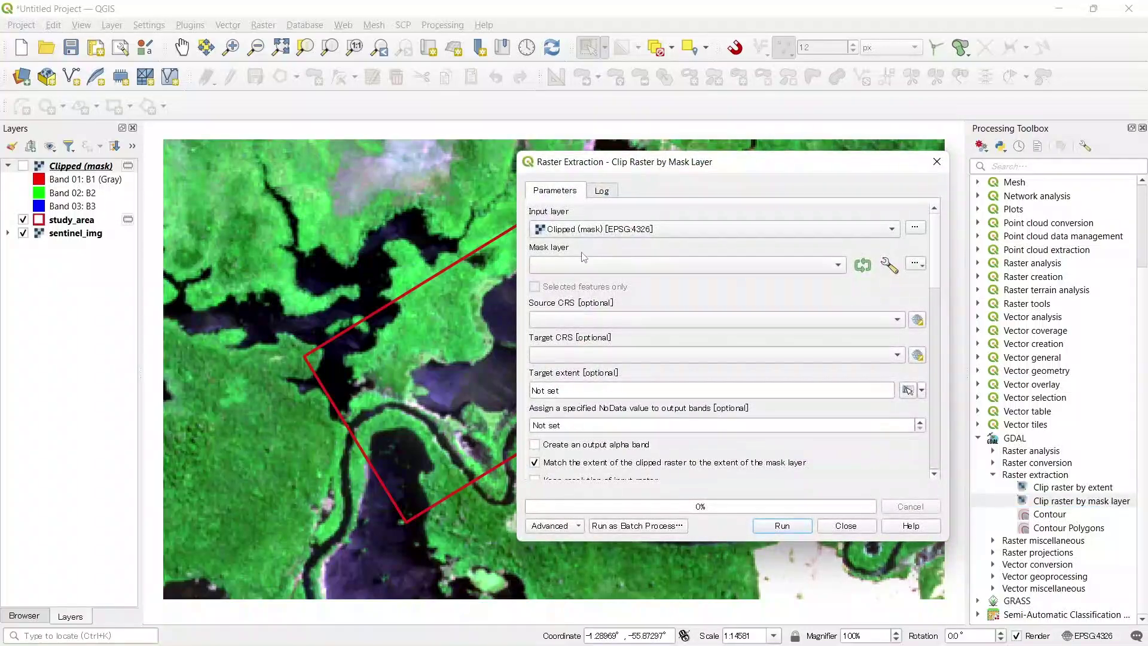
{"action": "scroll", "coordinate": [559, 388], "scroll_direction": "down", "scroll_amount": 1}
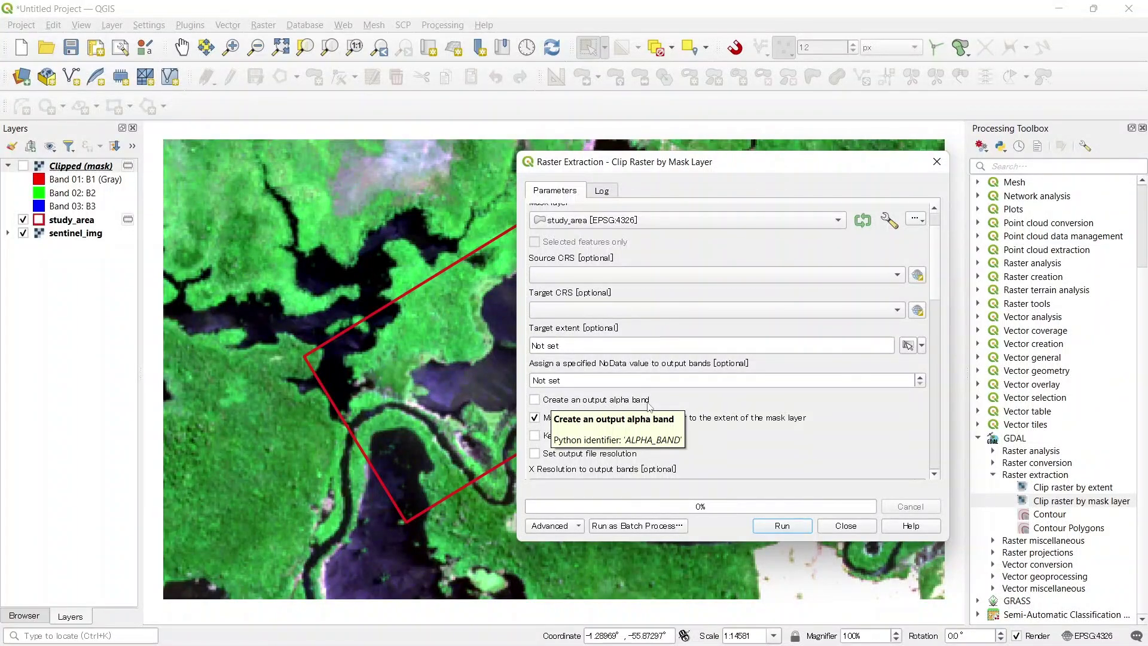
{"action": "left_click", "coordinate": [535, 399]}
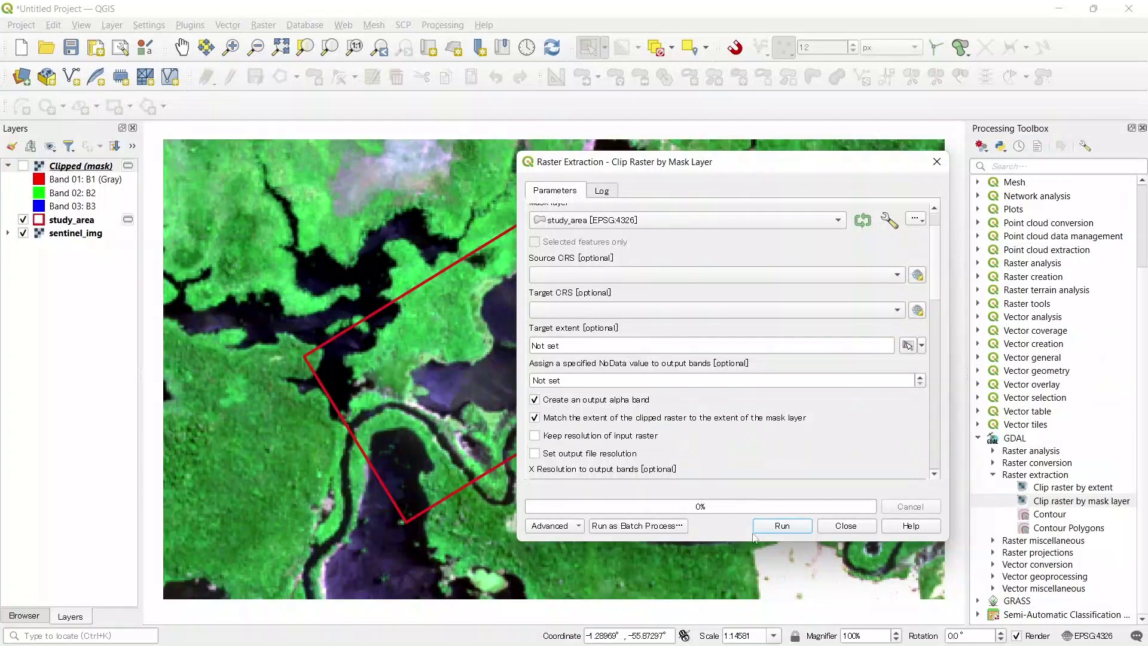
{"action": "left_click", "coordinate": [794, 530]}
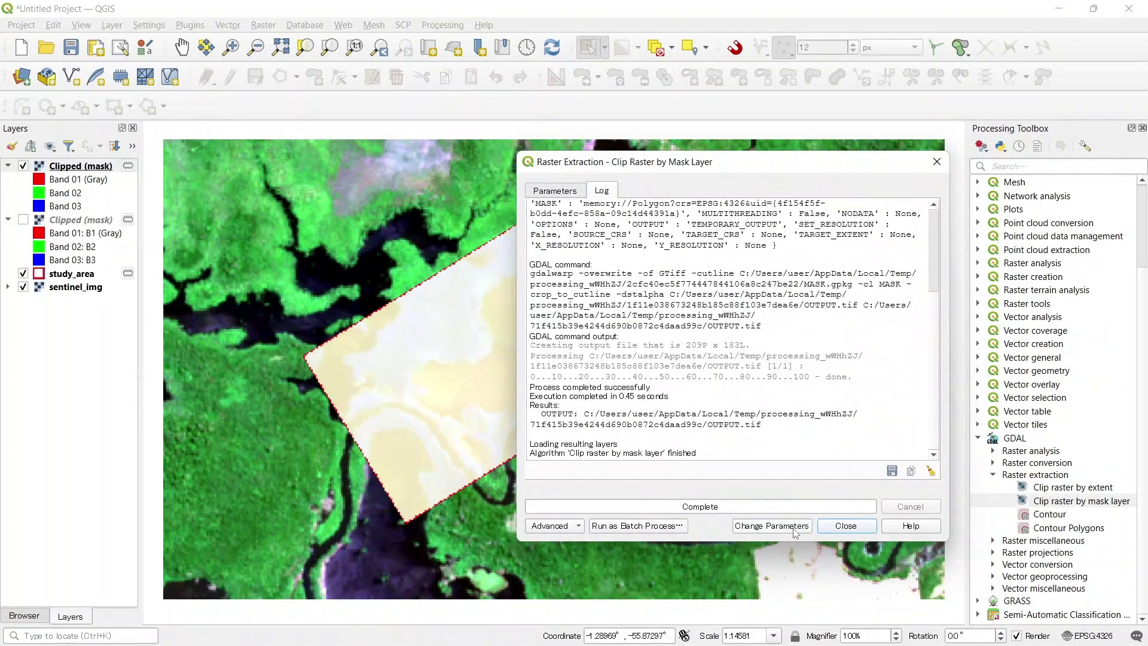
{"action": "left_click", "coordinate": [846, 529]}
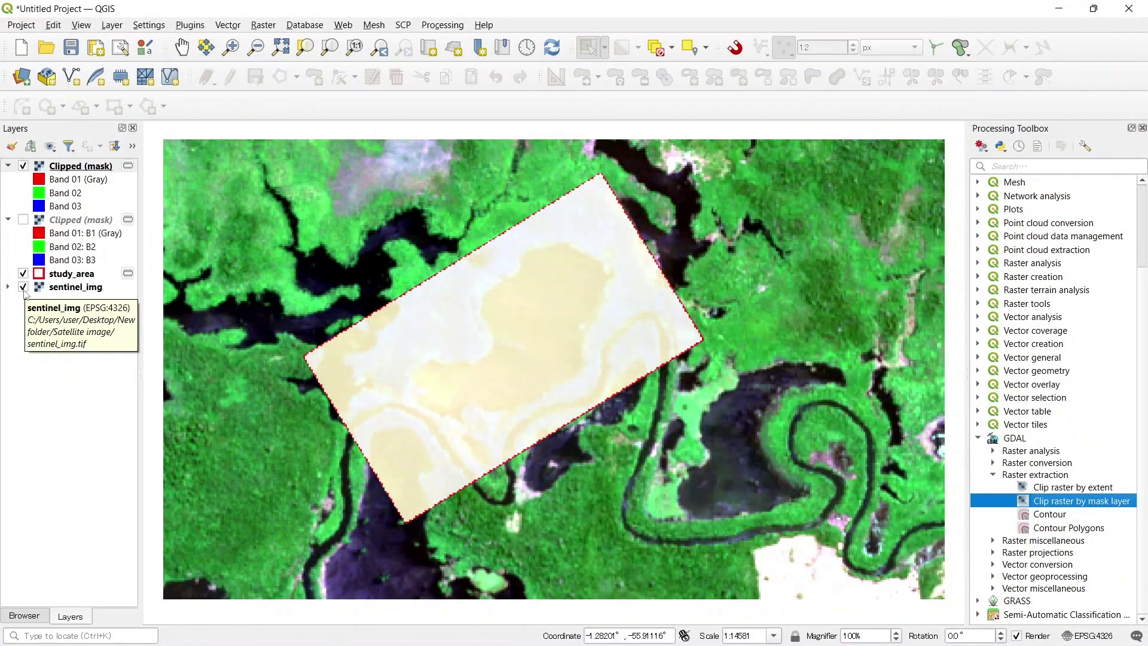
Hide sentinel_img and briefly compare against the black-bordered first clip
{"action": "left_click", "coordinate": [24, 288]}
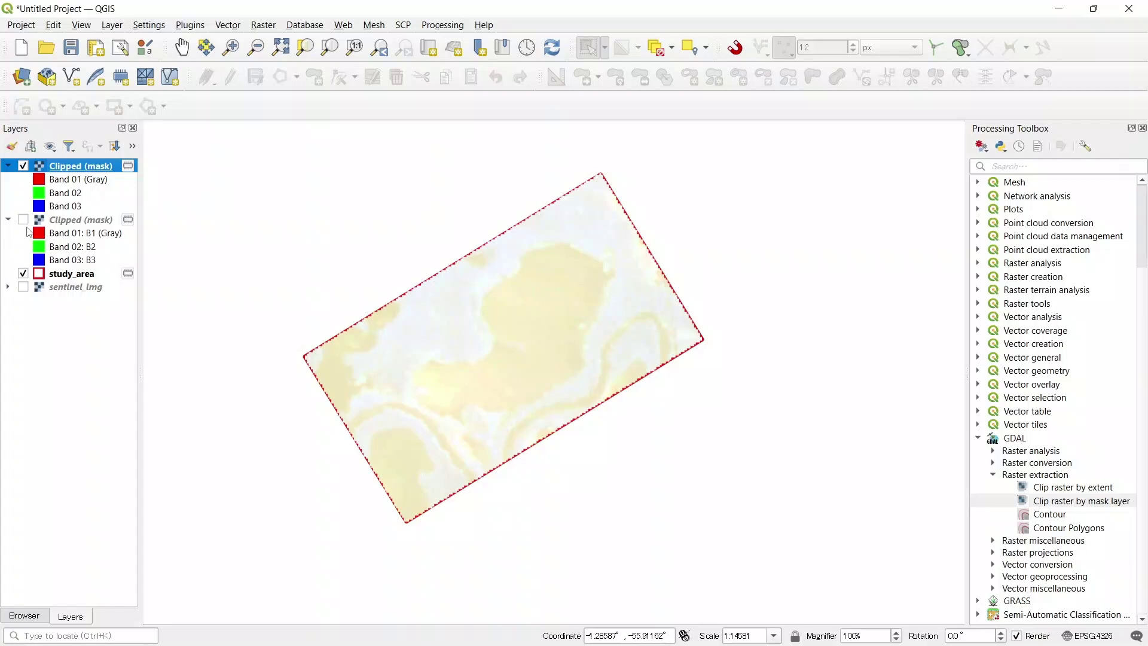
{"action": "left_click", "coordinate": [23, 220]}
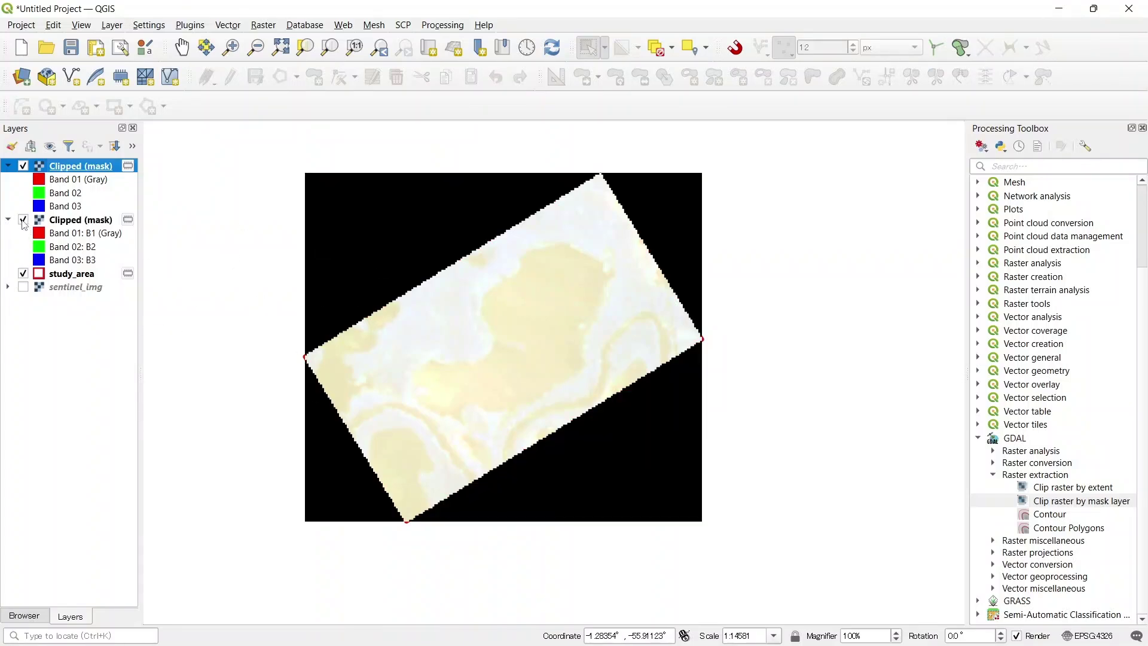
{"action": "left_click", "coordinate": [23, 220]}
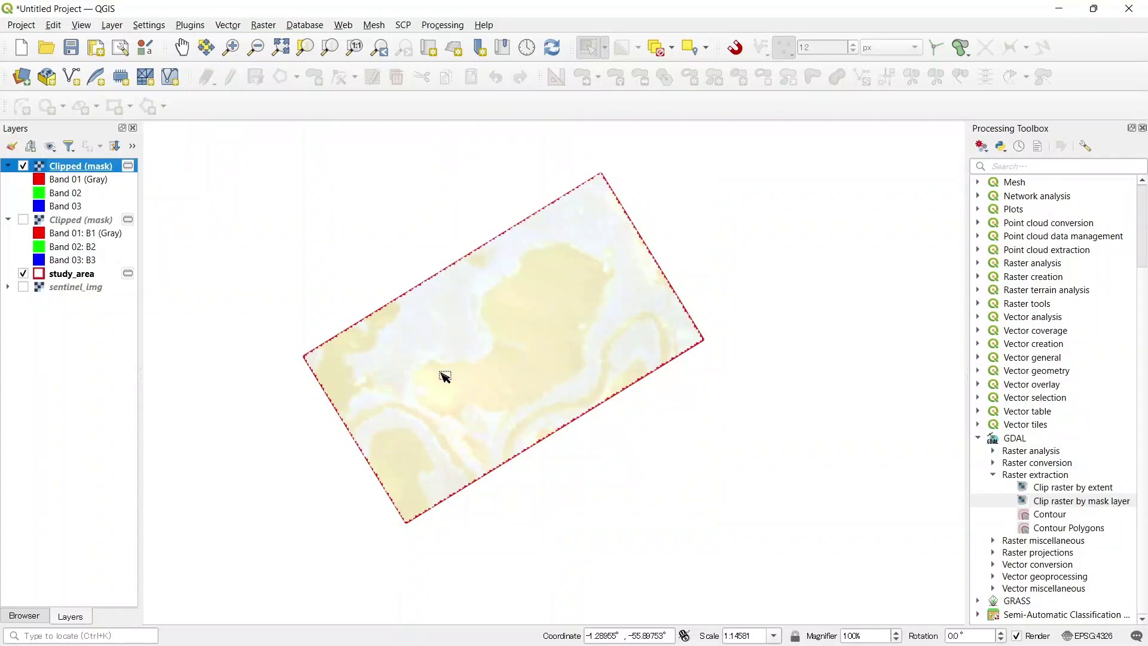
Style the new clipped layer with Red Band 04, Green Band 03 and Blue Band 02
{"action": "right_click", "coordinate": [81, 170]}
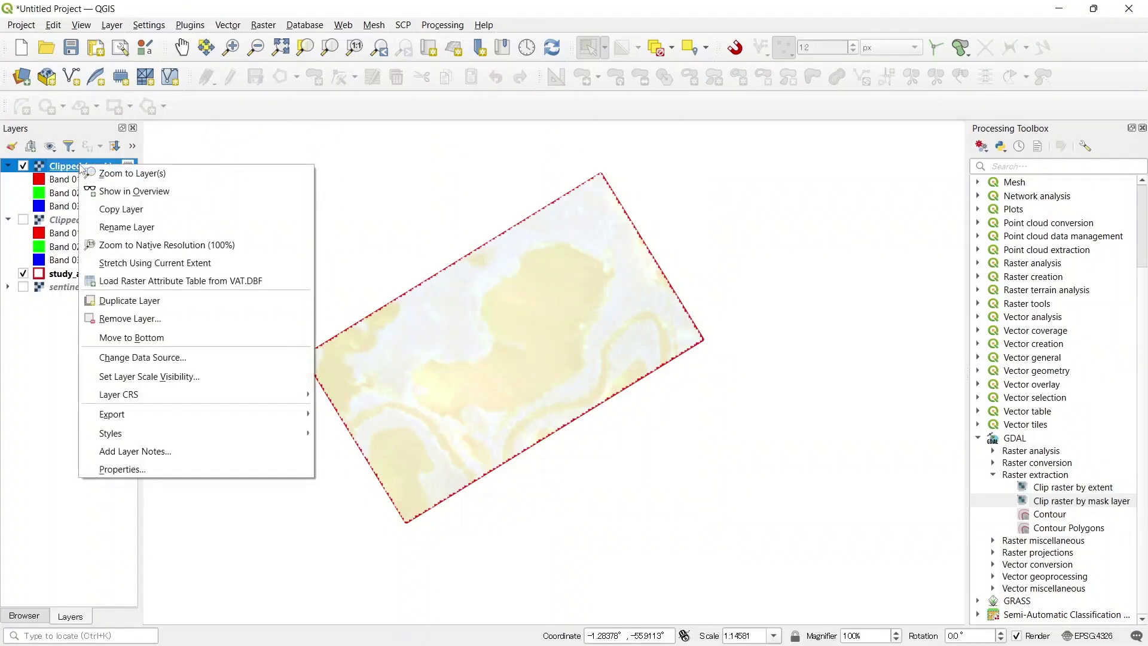
{"action": "key", "text": "Escape"}
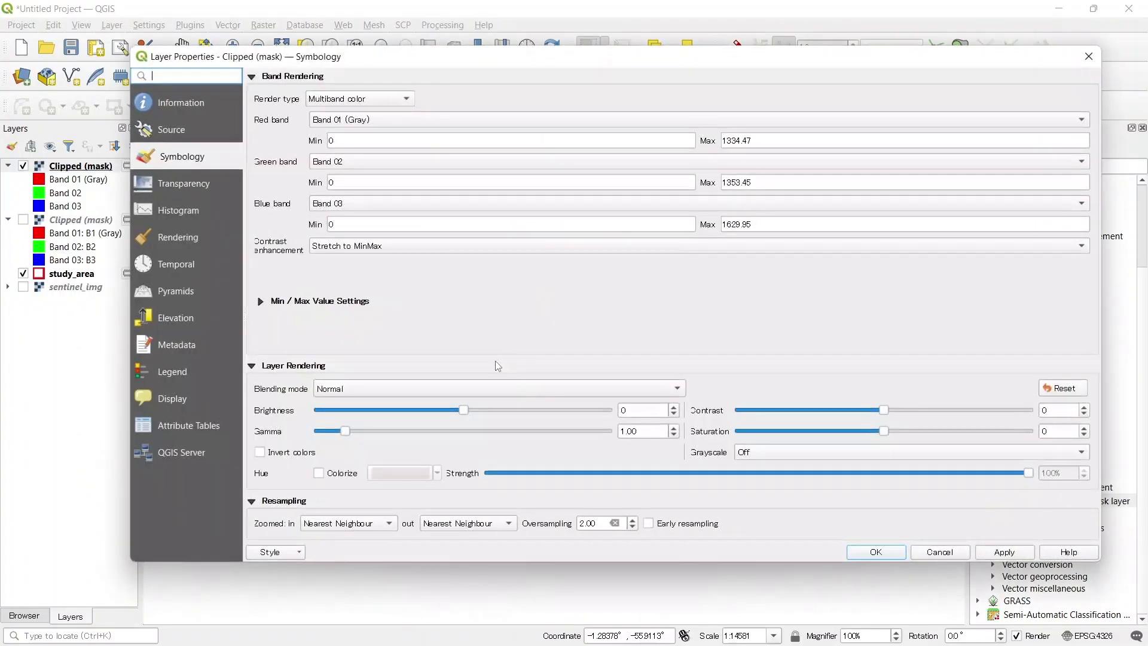
{"action": "left_click", "coordinate": [371, 120]}
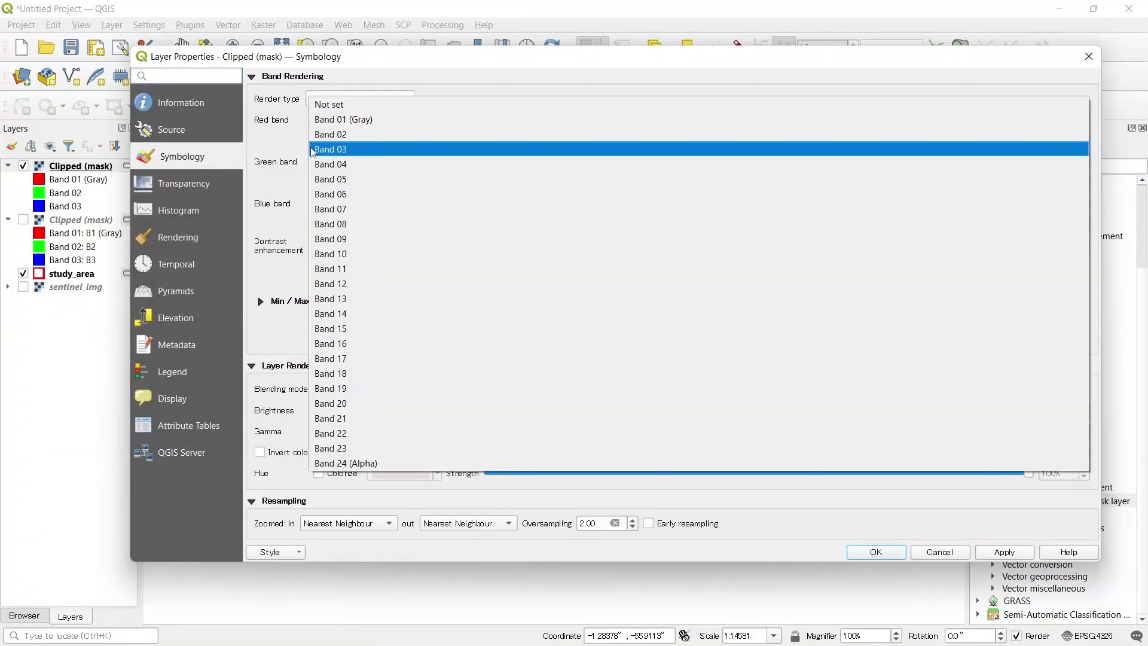
{"action": "left_click", "coordinate": [356, 169]}
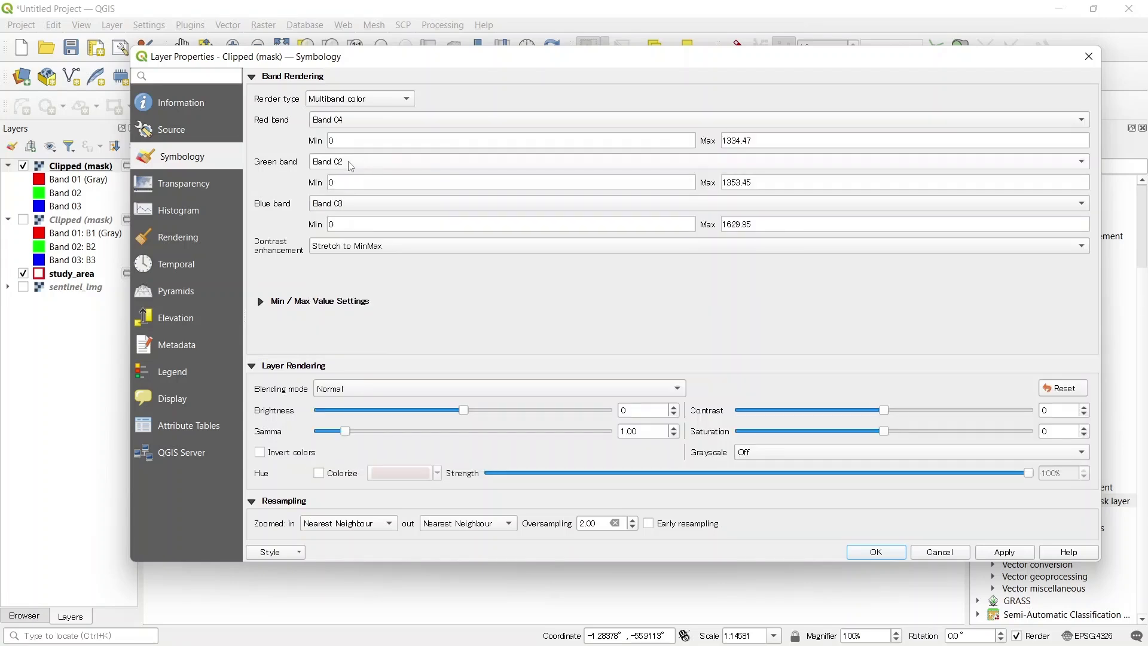
{"action": "left_click", "coordinate": [351, 163]}
{"action": "left_click", "coordinate": [353, 177]}
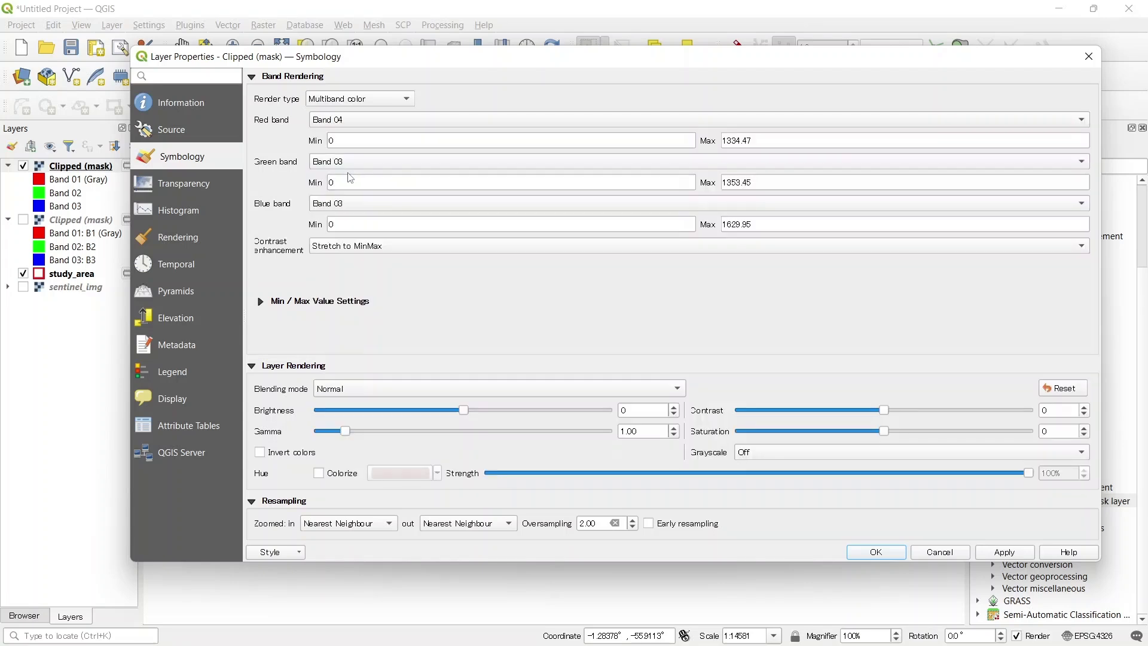
{"action": "left_click", "coordinate": [361, 207]}
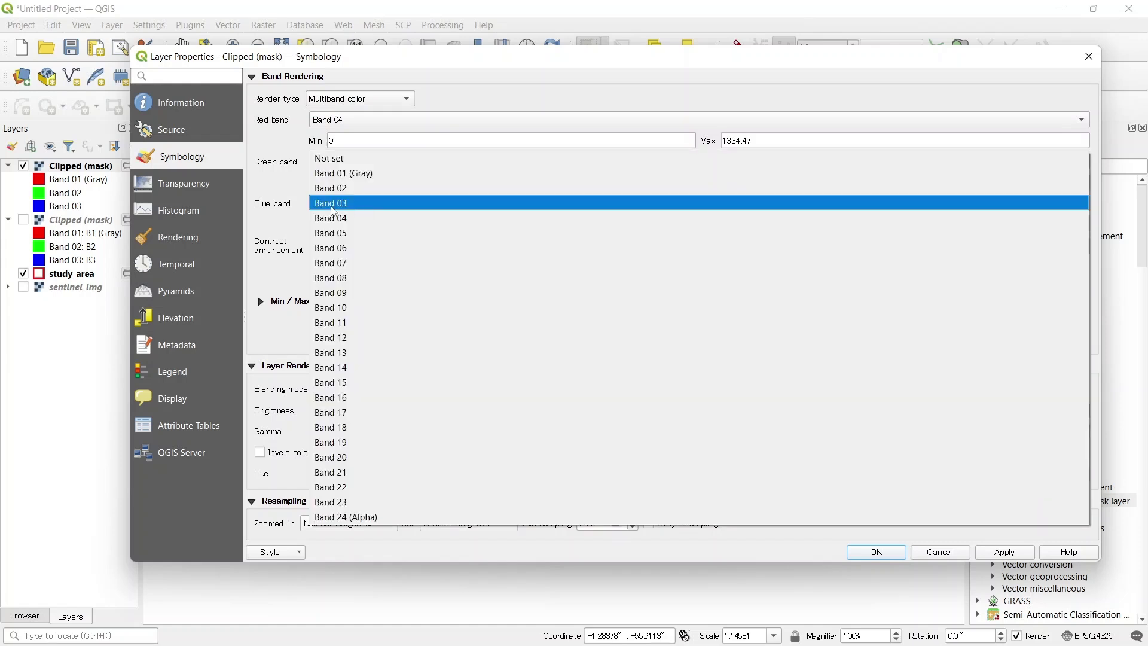
{"action": "left_click", "coordinate": [363, 189]}
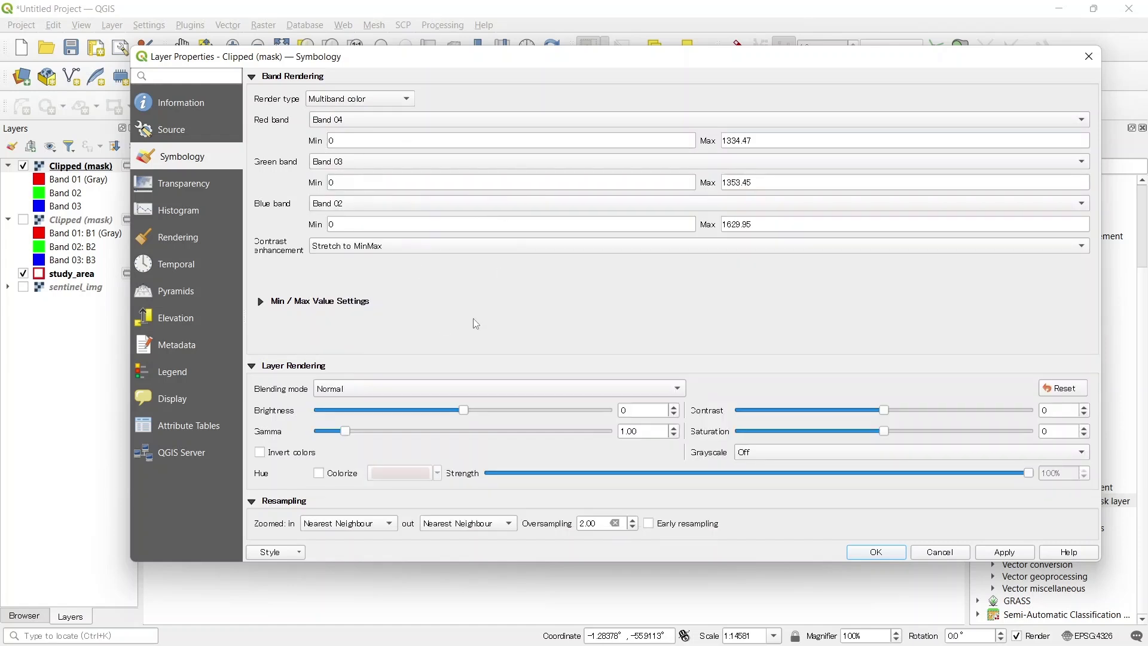
{"action": "left_click", "coordinate": [876, 551]}
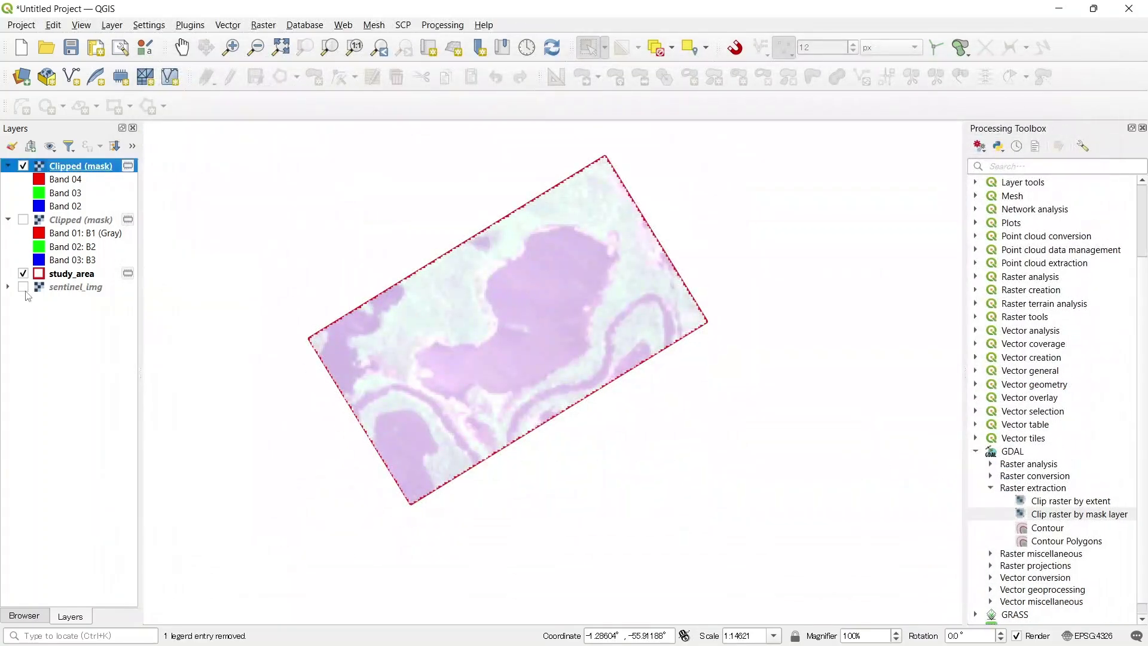
{"action": "left_click", "coordinate": [23, 287]}
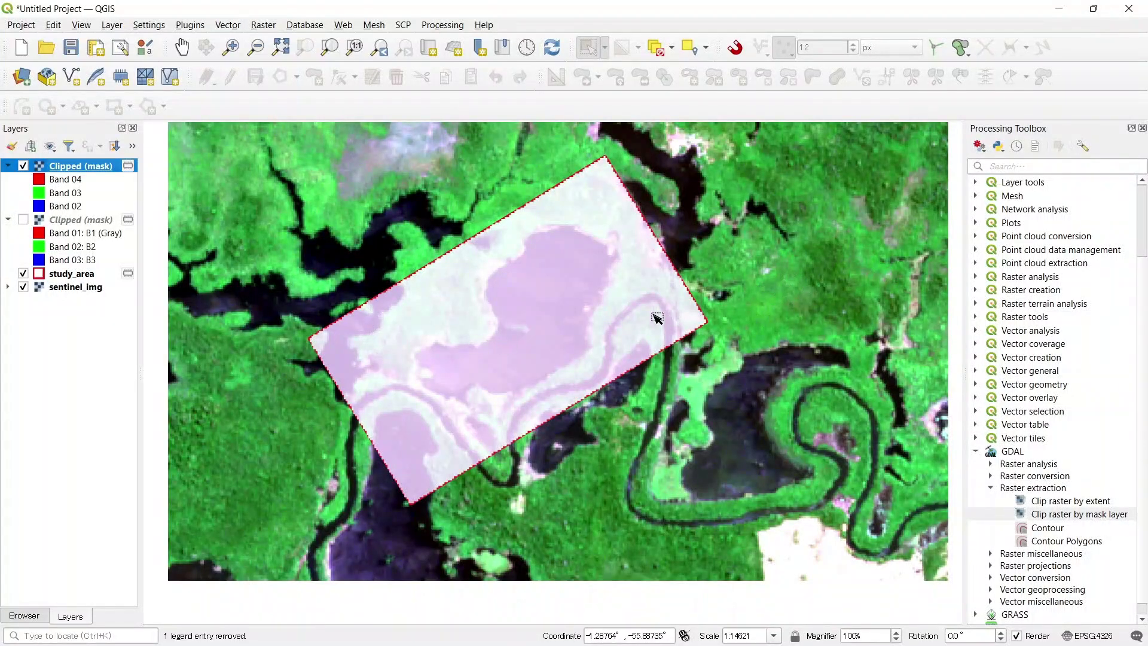
{"action": "right_click", "coordinate": [67, 292]}
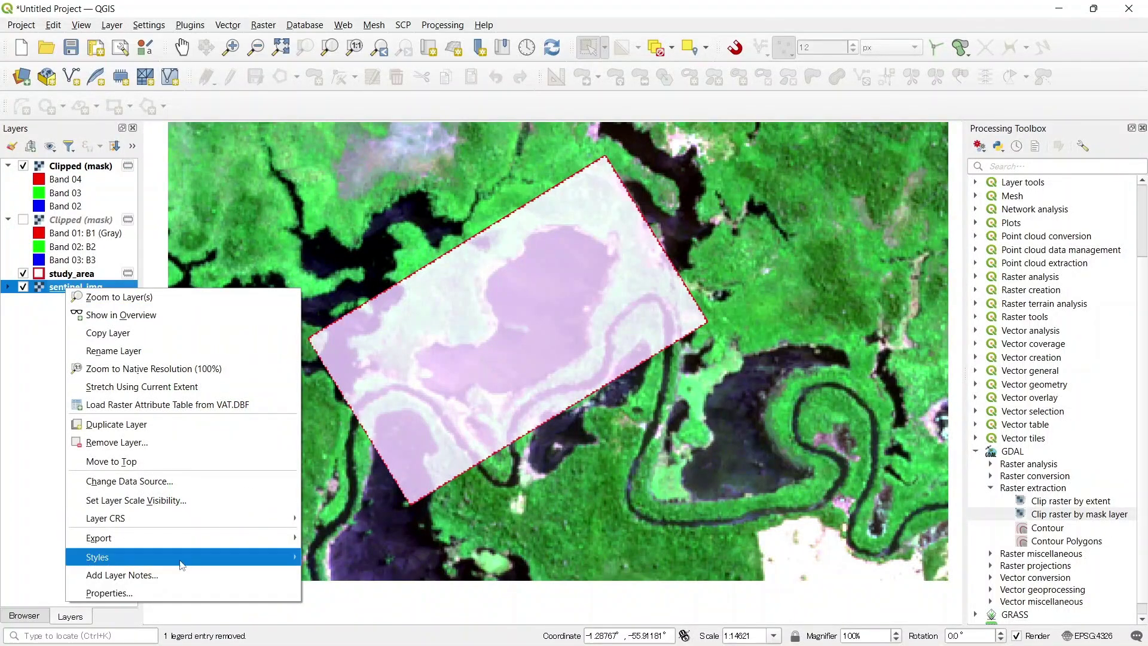
{"action": "left_click", "coordinate": [139, 590]}
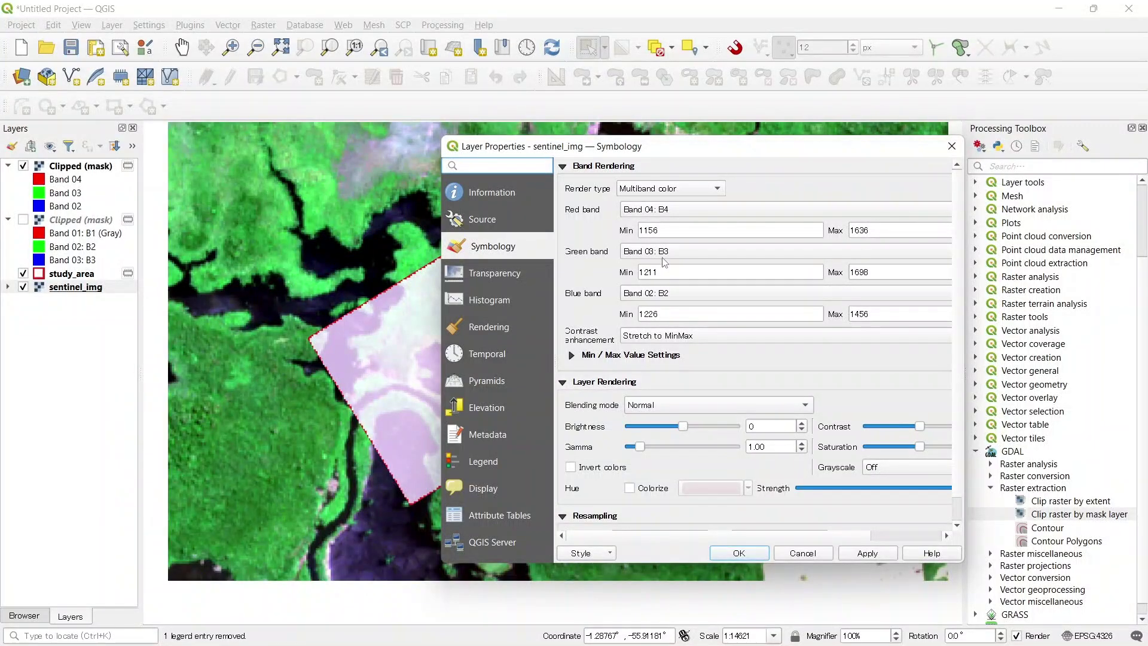
{"action": "left_click", "coordinate": [655, 231]}
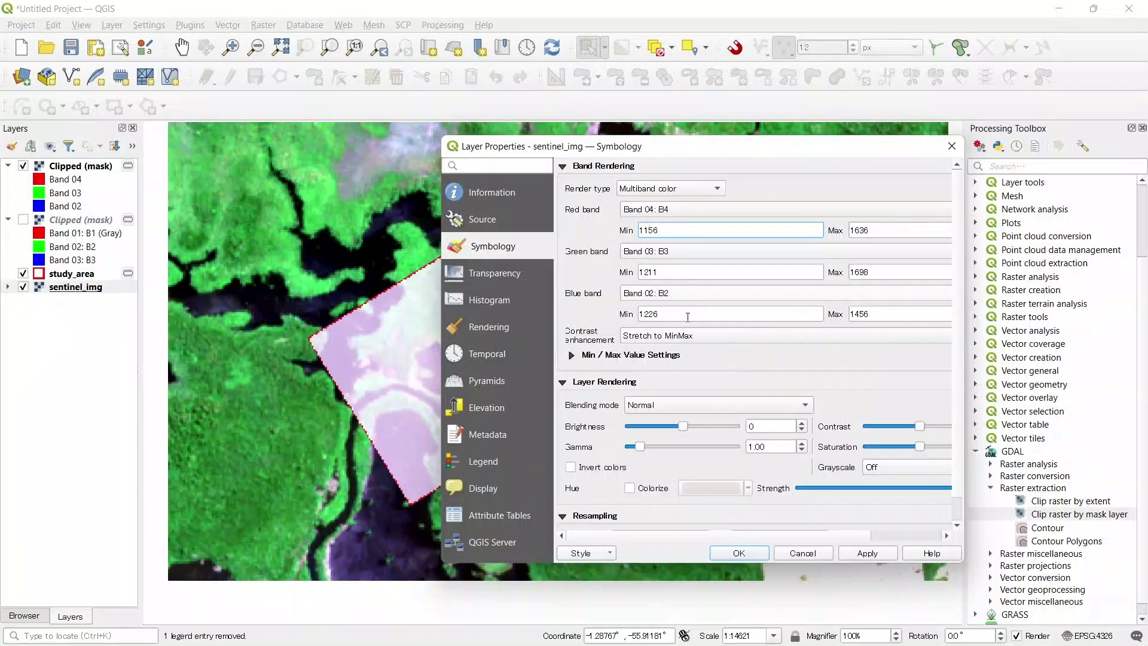
{"action": "left_click", "coordinate": [952, 147]}
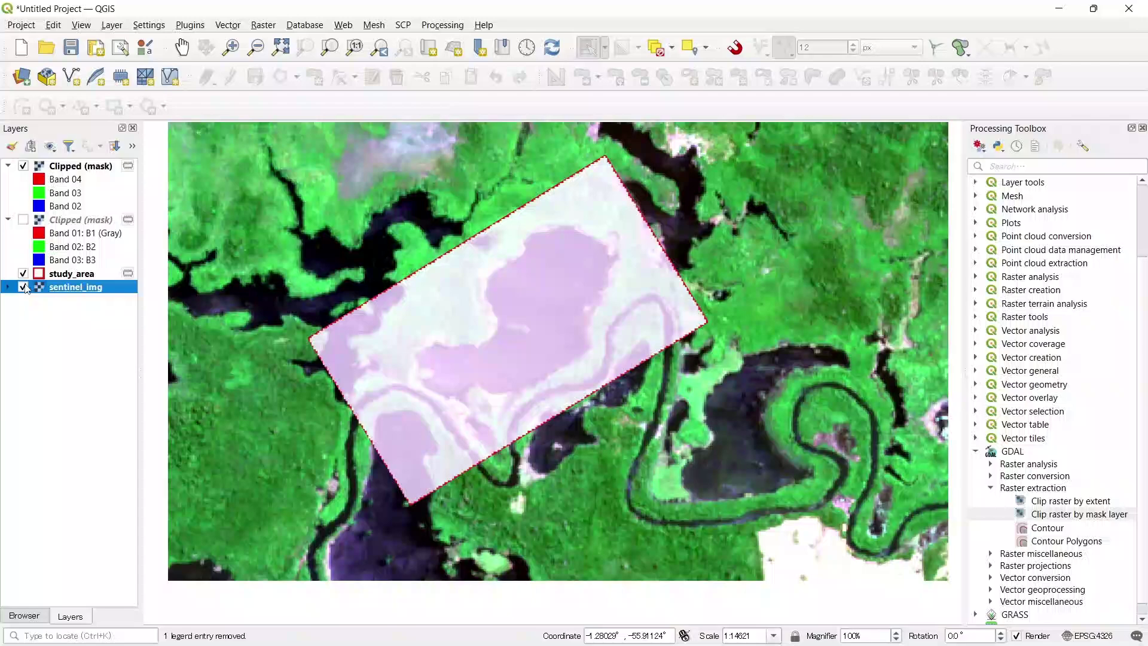
Hide sentinel_img and set Clipped (mask) band minimums to 1100, 1200 and 1200
{"action": "left_click", "coordinate": [23, 287]}
{"action": "right_click", "coordinate": [67, 163]}
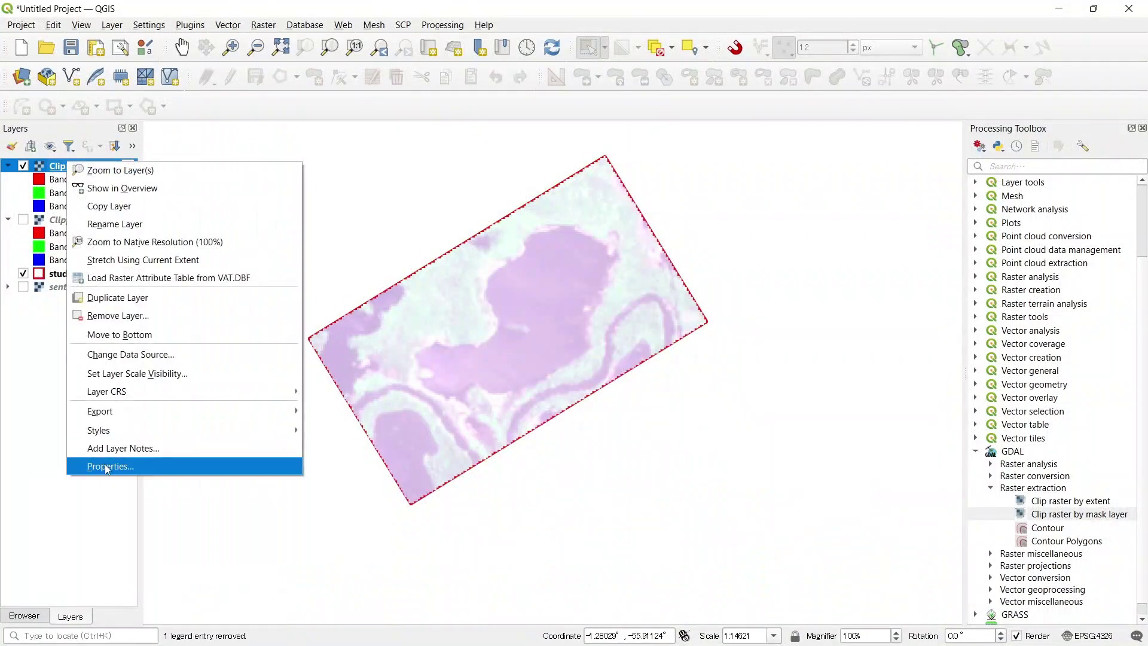
{"action": "left_click", "coordinate": [107, 467]}
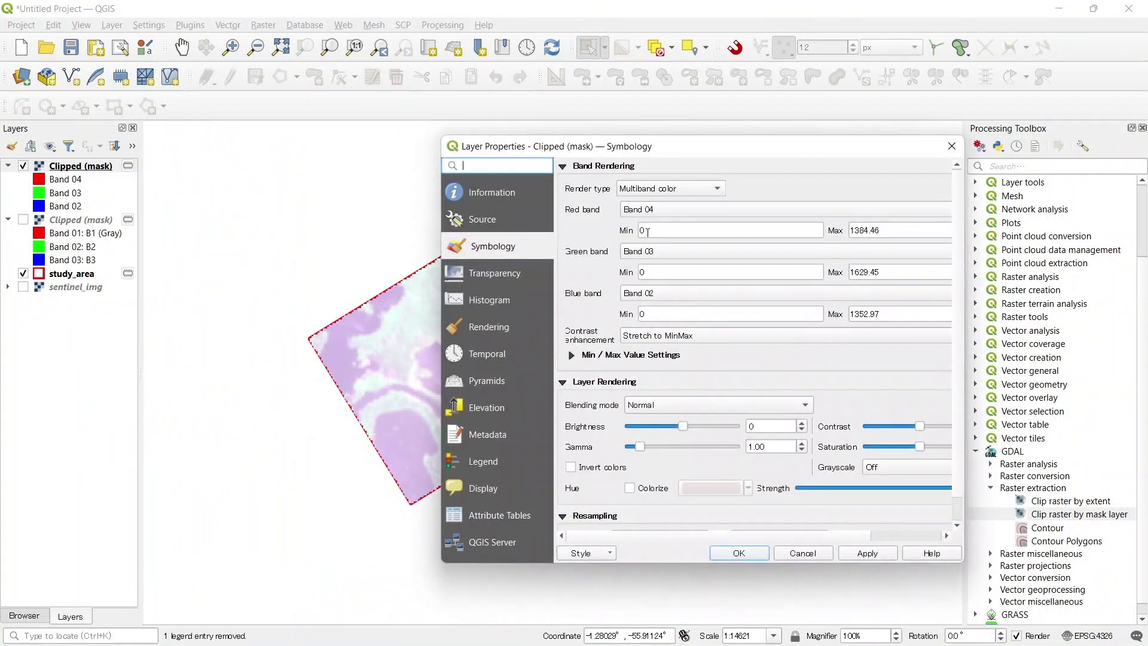
{"action": "double_click", "coordinate": [657, 230]}
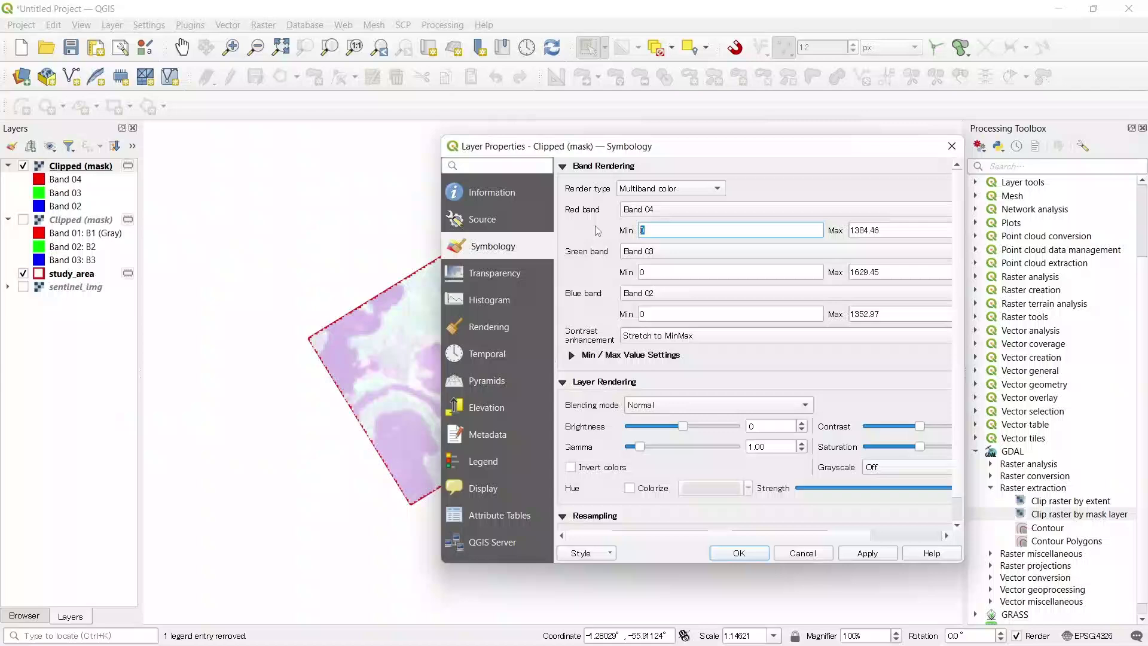
{"action": "double_click", "coordinate": [679, 270]}
{"action": "type", "text": "1200"}
{"action": "key", "text": "Tab"}
{"action": "key", "text": "Tab"}
{"action": "key", "text": "Tab"}
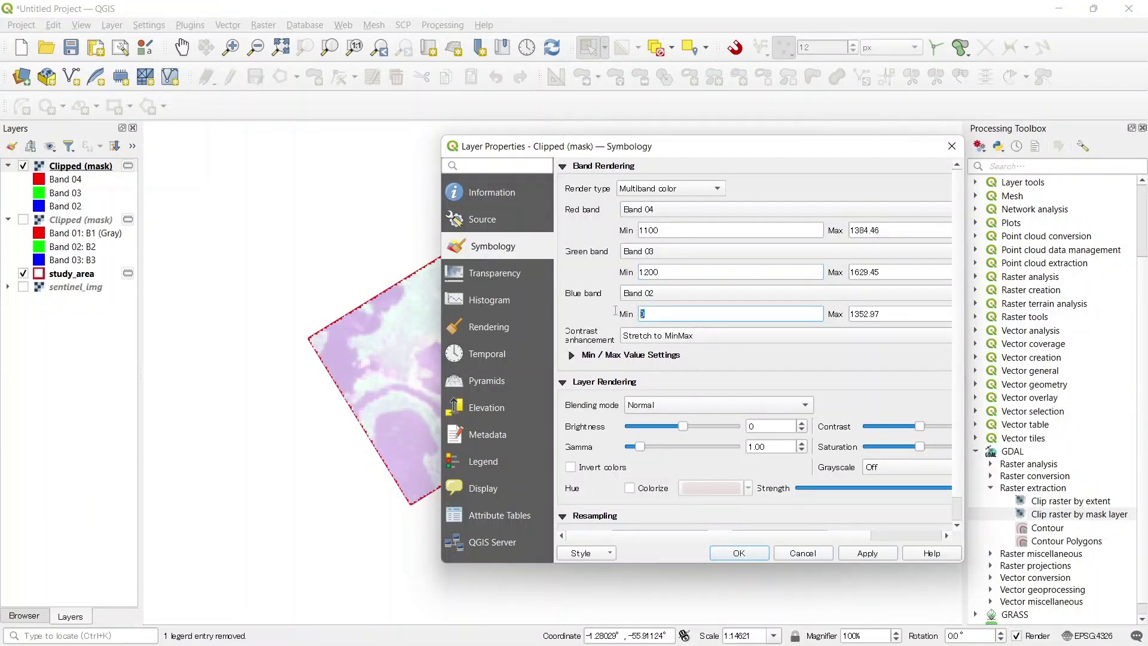
{"action": "type", "text": "1200"}
{"action": "left_click", "coordinate": [876, 557]}
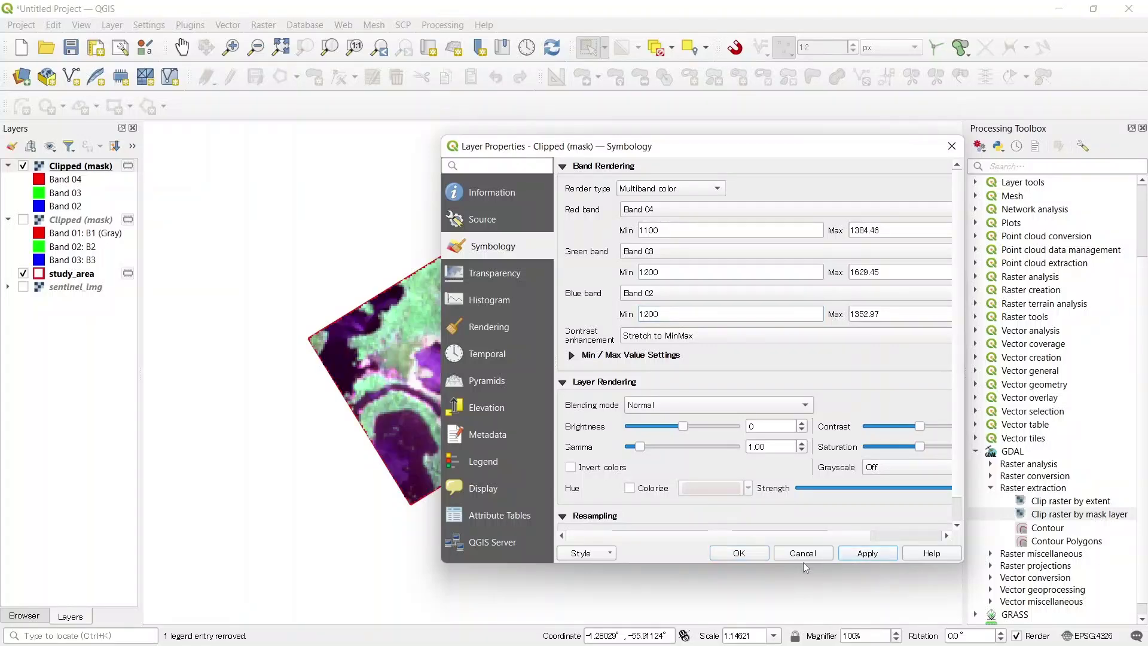
{"action": "left_click", "coordinate": [741, 553]}
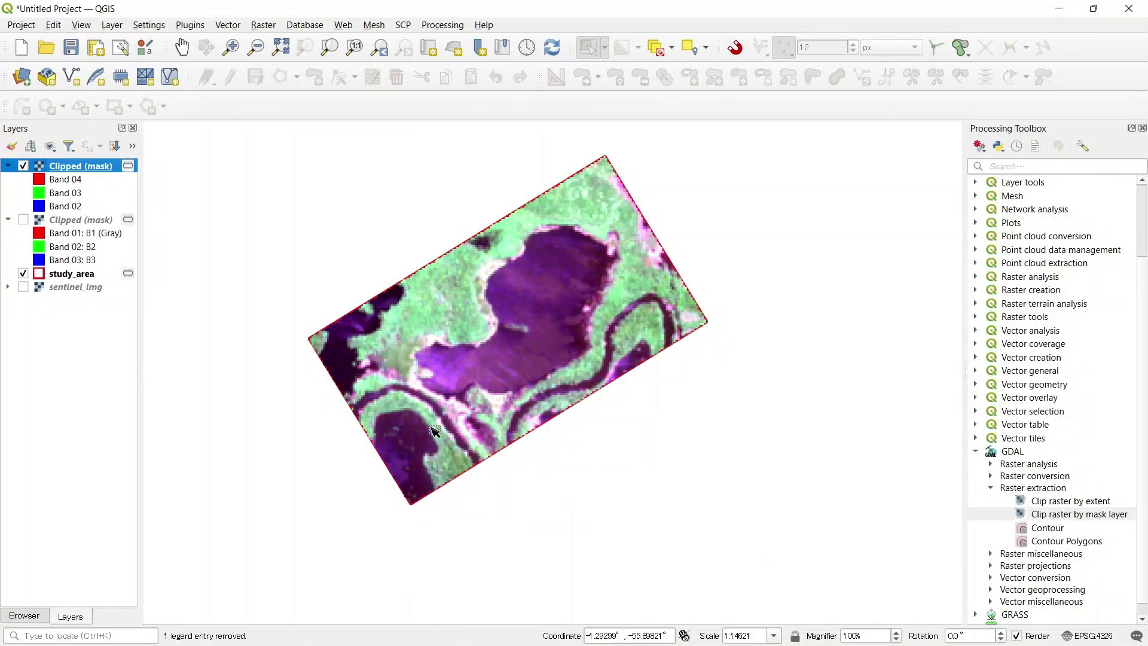
Export the Clipped (mask) raster with Save As to the file Output.tif
{"action": "right_click", "coordinate": [84, 167]}
{"action": "mouse_move", "coordinate": [153, 418]}
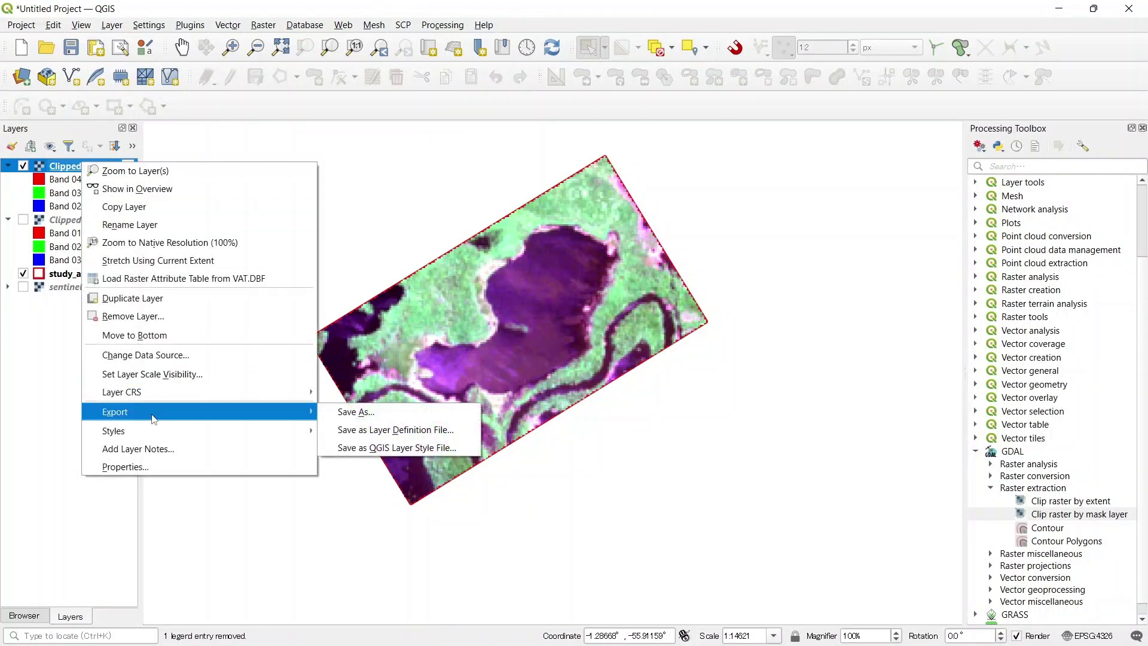
{"action": "left_click", "coordinate": [347, 415]}
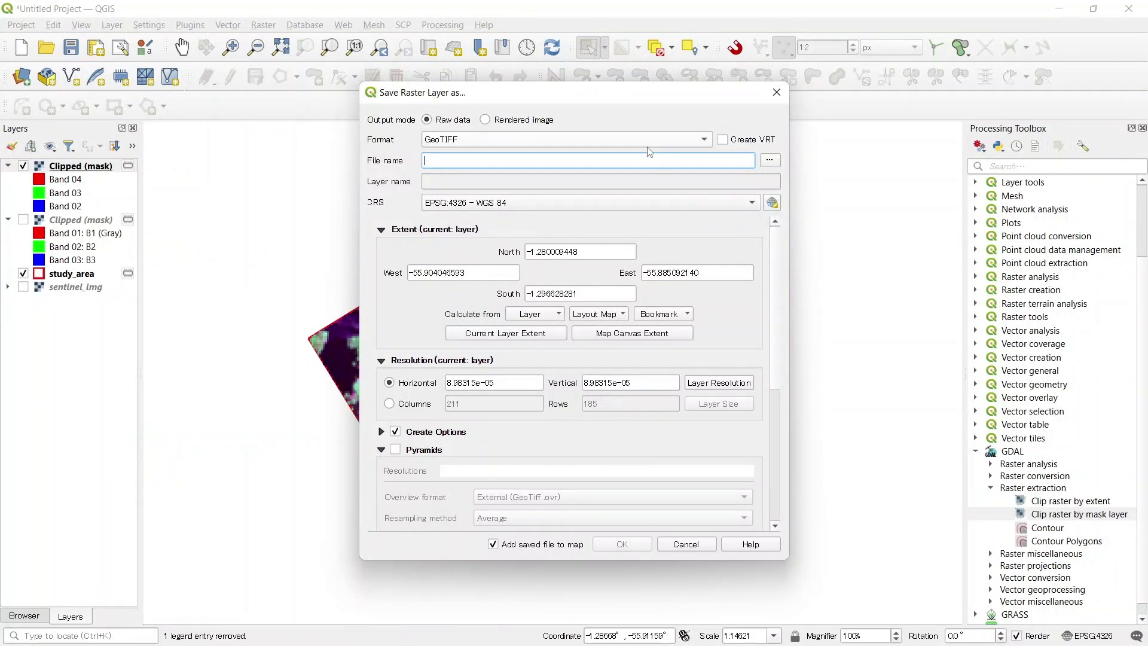
{"action": "type", "text": "Output"}
{"action": "left_click", "coordinate": [622, 544]}
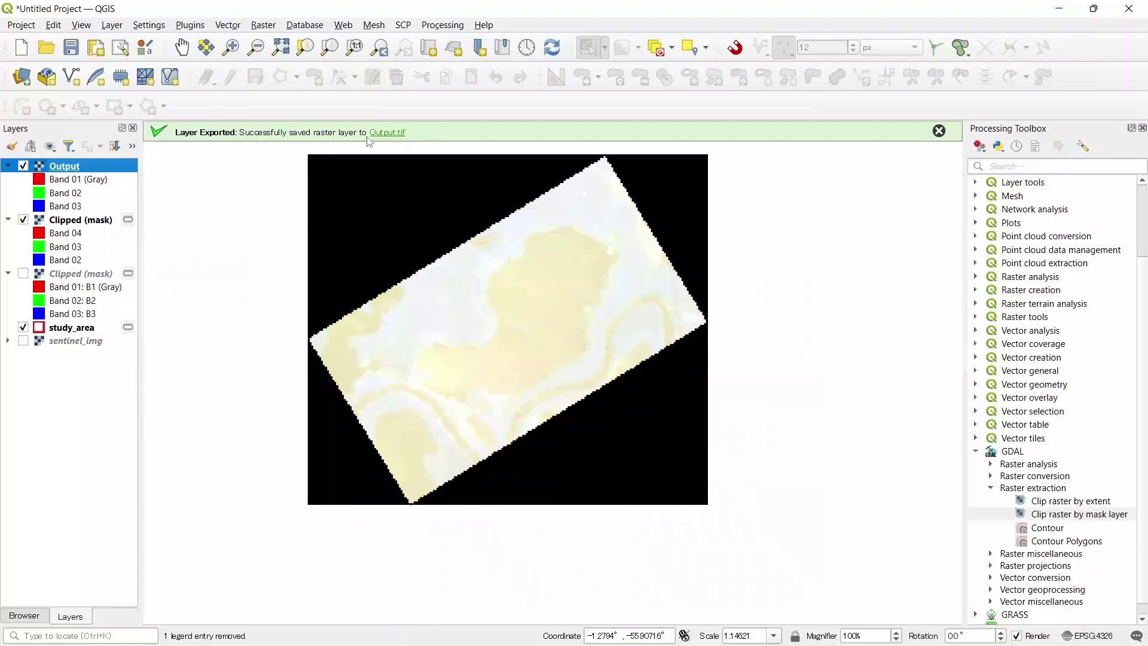
Dismiss the export message and copy the Clipped (mask) layer's symbology
{"action": "left_click", "coordinate": [939, 130]}
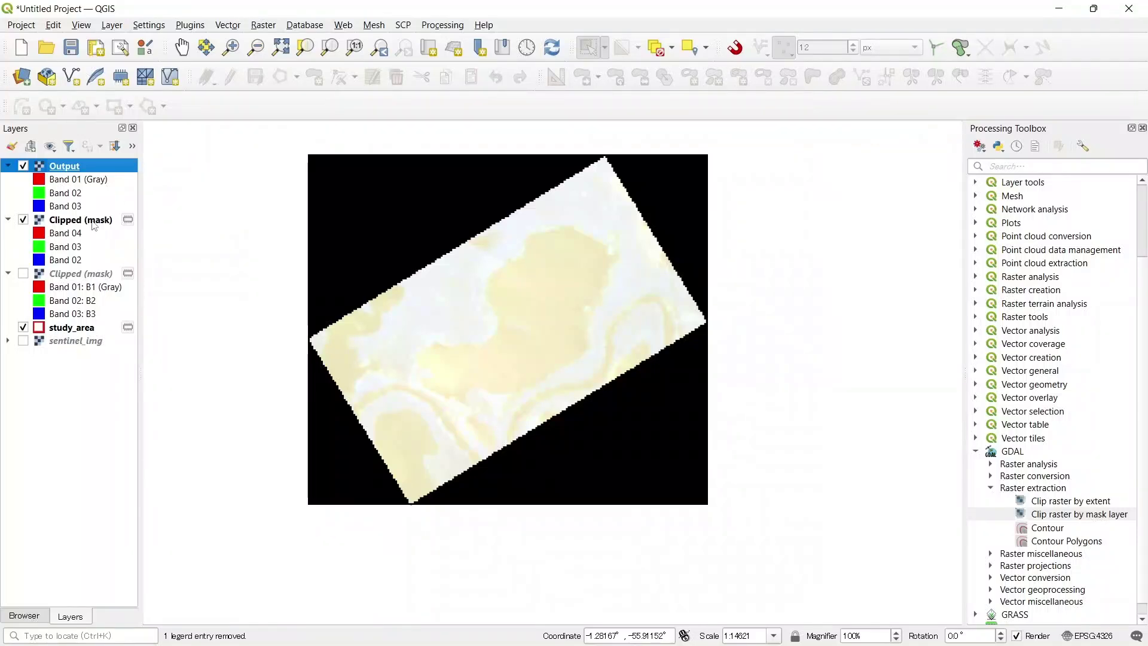
{"action": "right_click", "coordinate": [79, 220]}
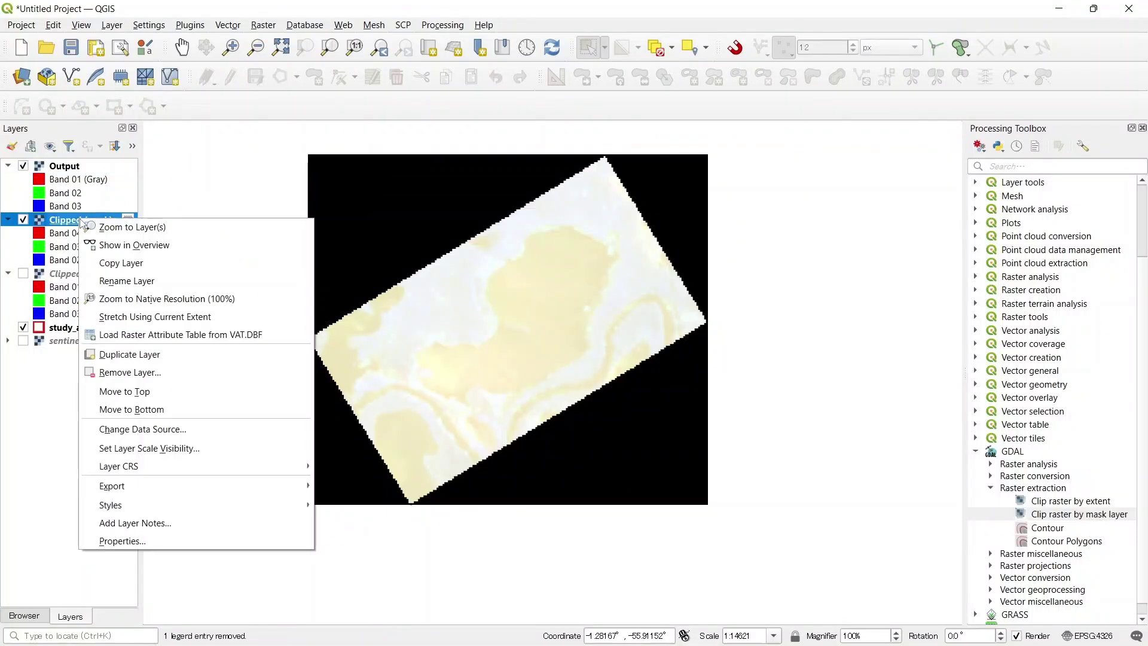
{"action": "mouse_move", "coordinate": [161, 509]}
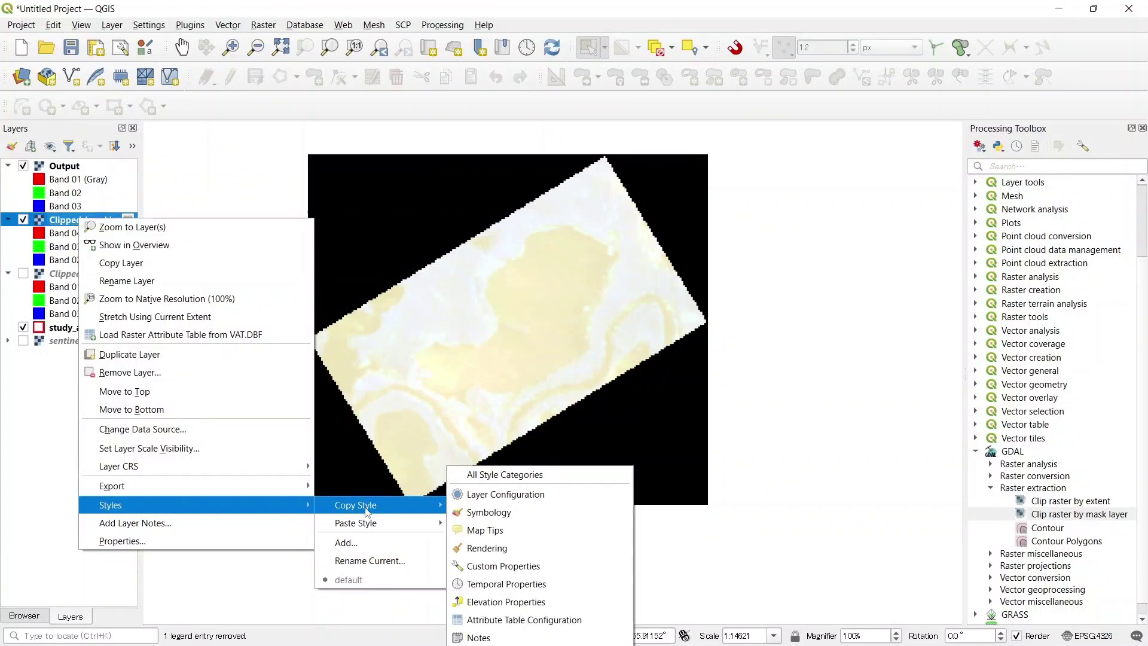
{"action": "mouse_move", "coordinate": [450, 519]}
{"action": "left_click", "coordinate": [496, 514]}
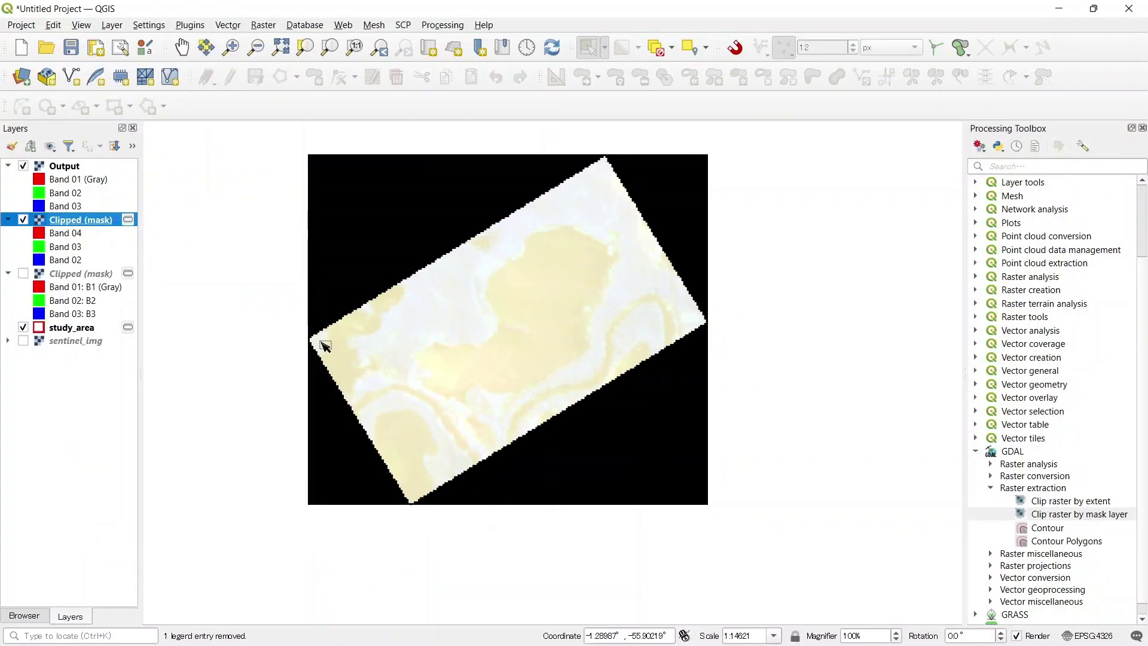
Paste the copied symbology onto the Output layer
{"action": "left_click", "coordinate": [68, 170]}
{"action": "right_click", "coordinate": [69, 173]}
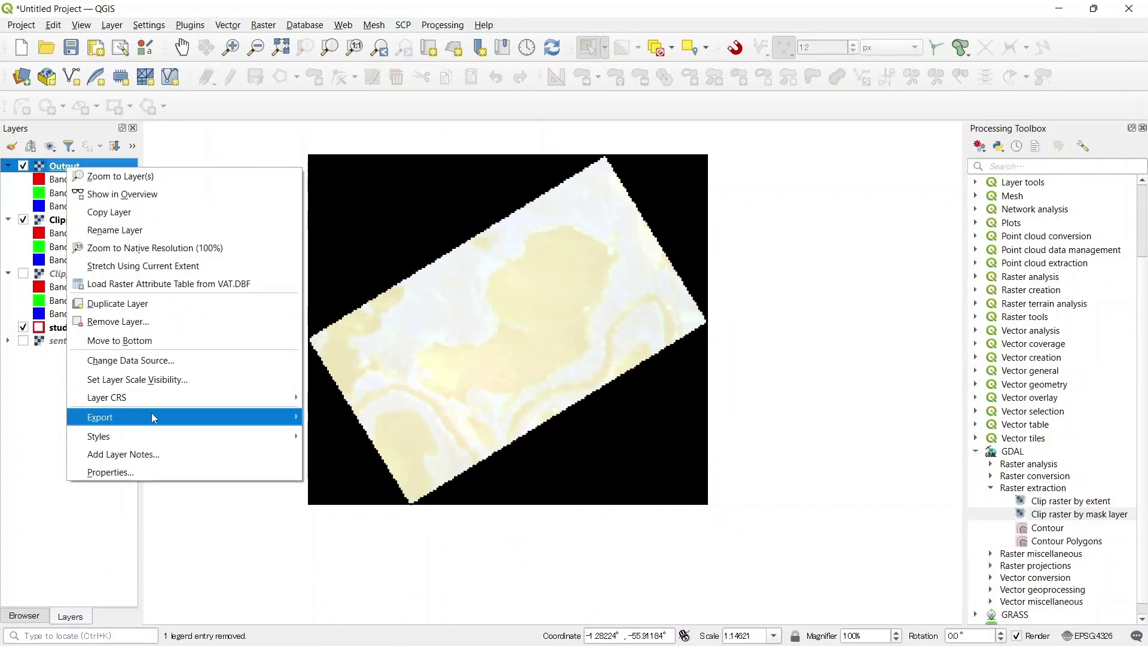
{"action": "mouse_move", "coordinate": [150, 433]}
{"action": "mouse_move", "coordinate": [389, 456]}
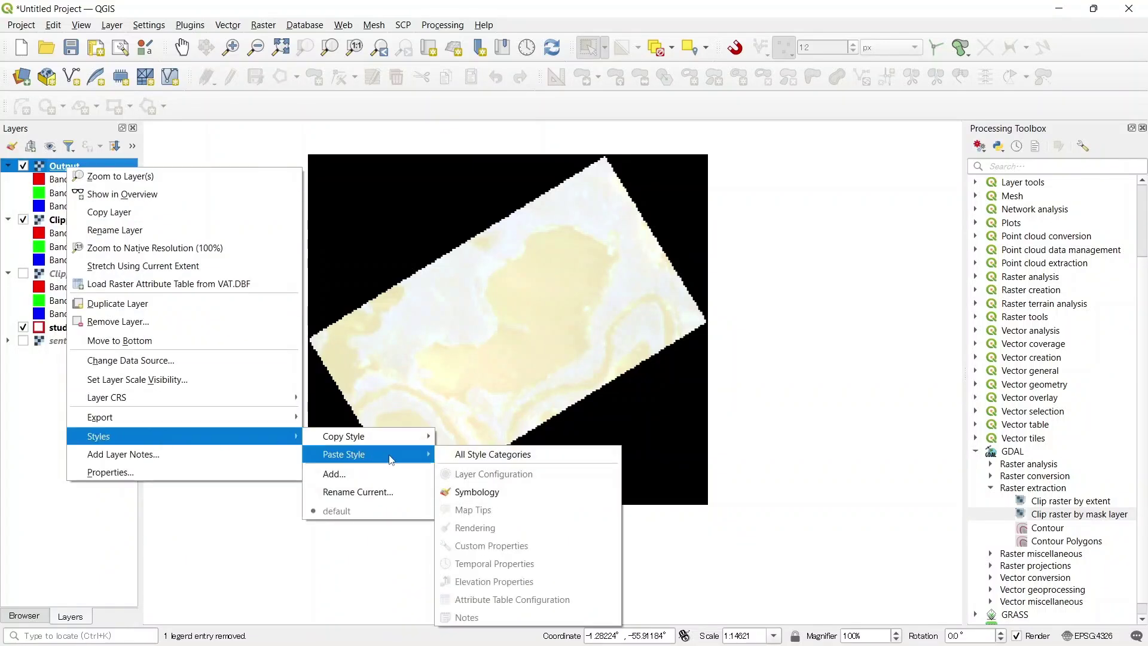
{"action": "left_click", "coordinate": [498, 492]}
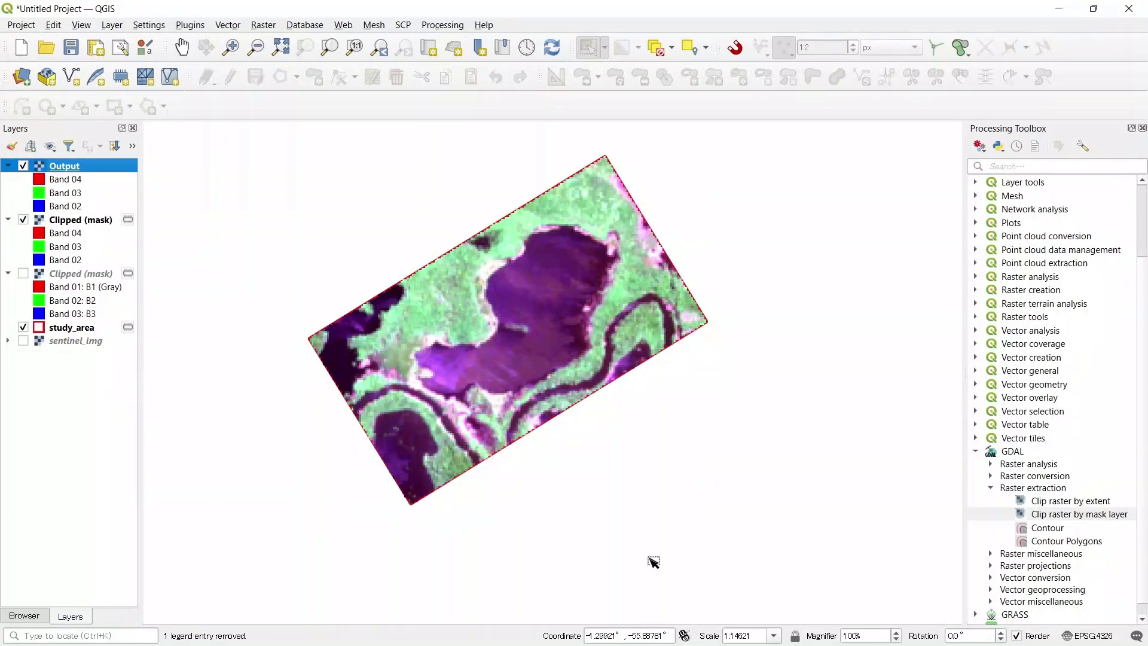